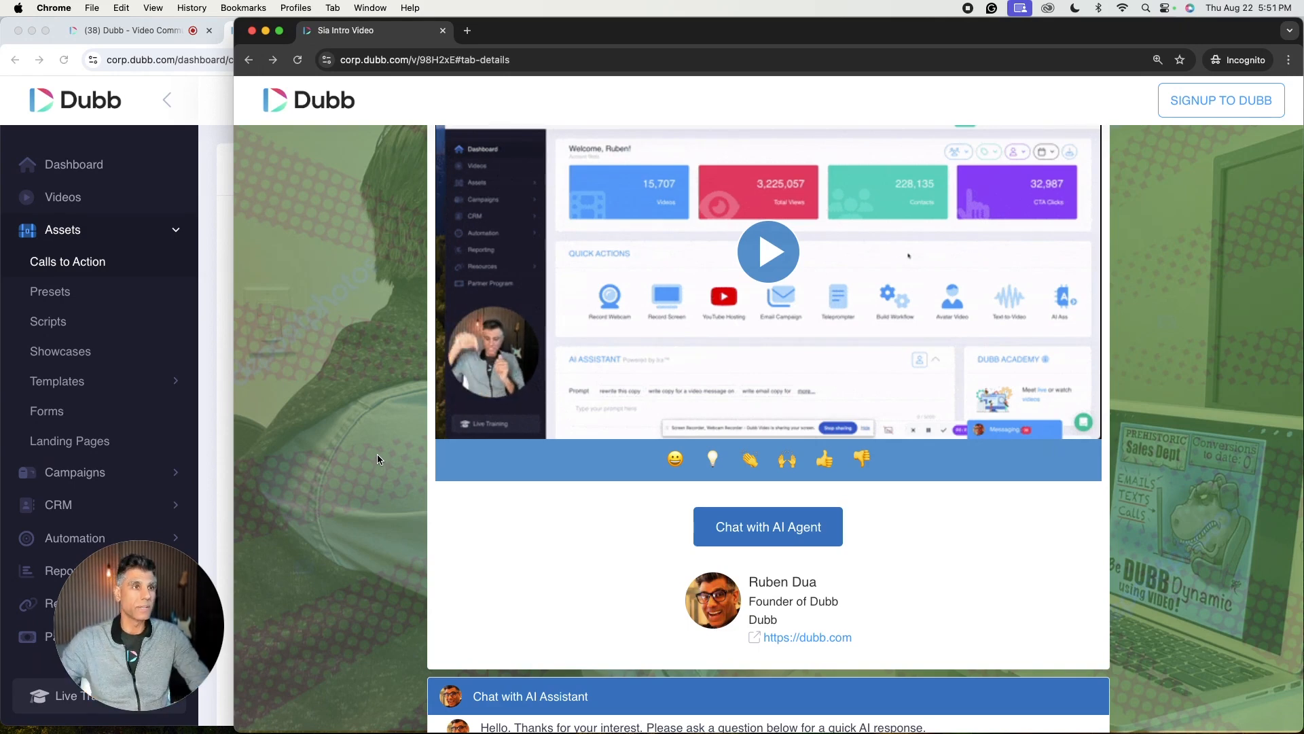
Step: Open the AI agent chat on the shared video page and ask the preset question 'Do you offer training?'
scroll(1113, 341, up, 2)
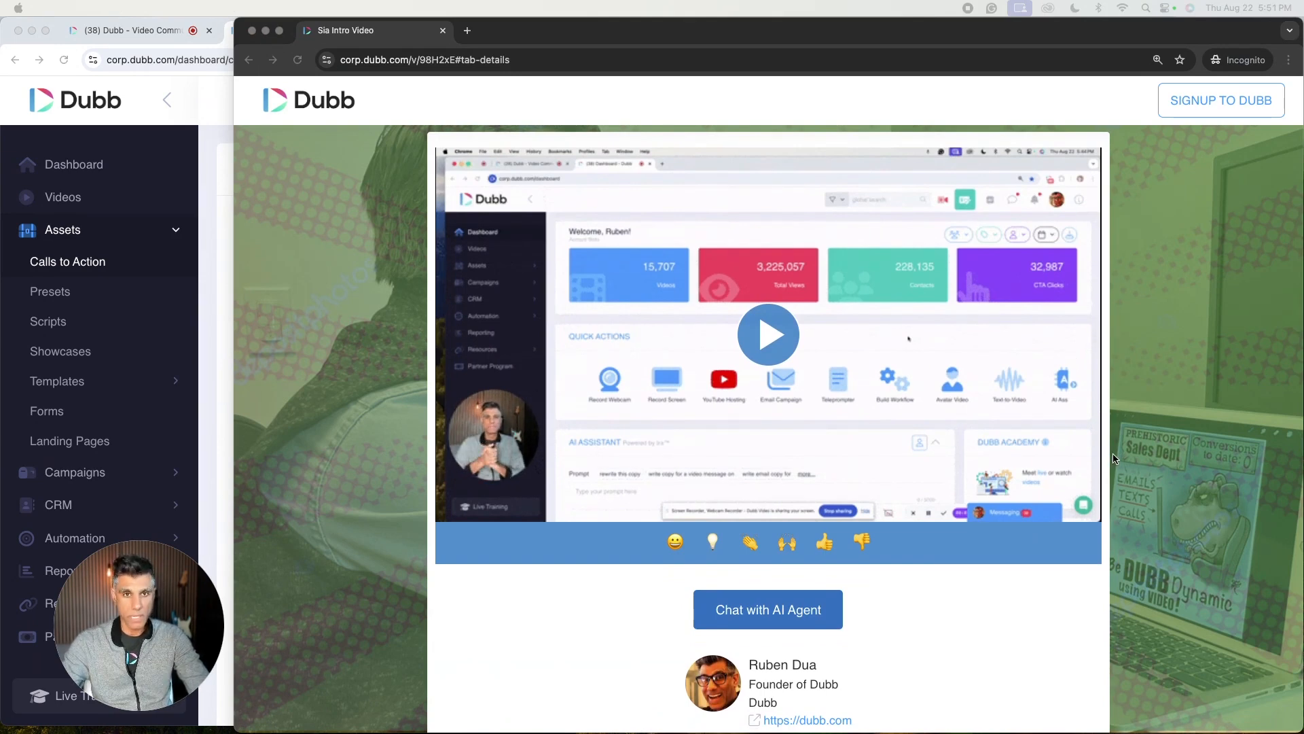
click(794, 609)
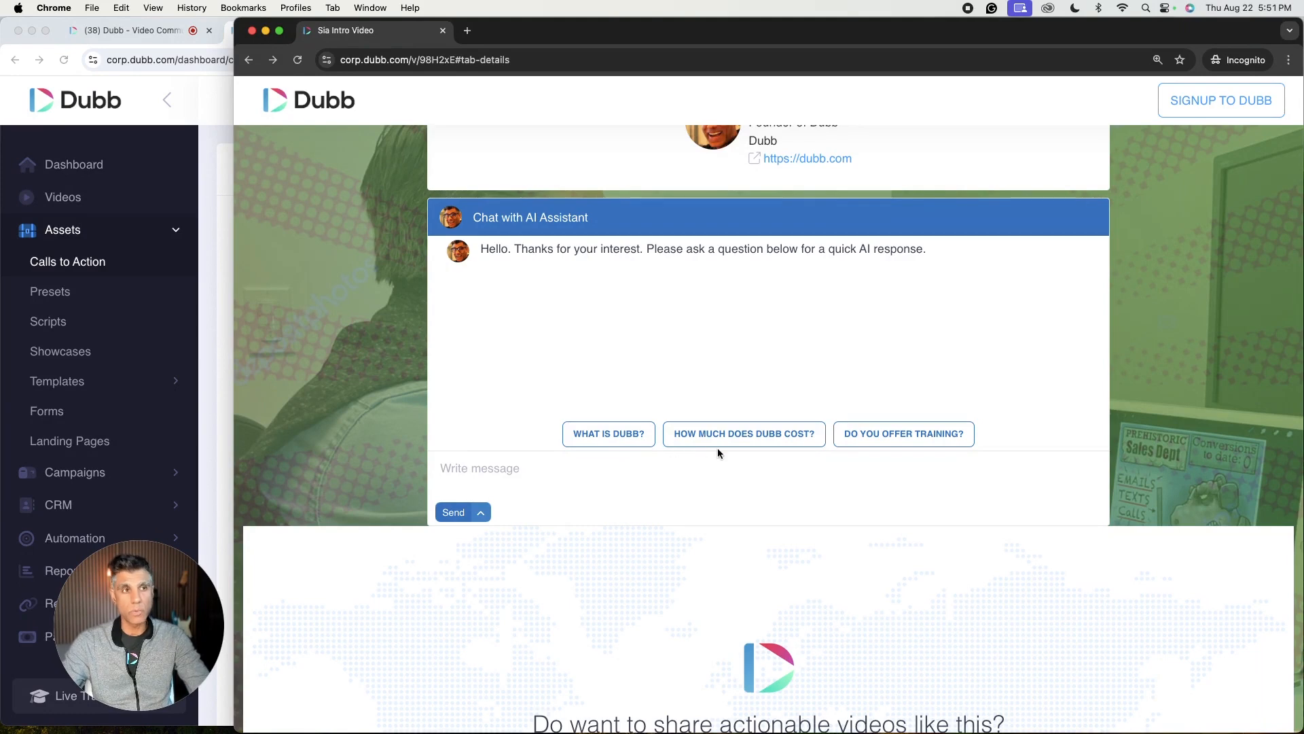
click(891, 433)
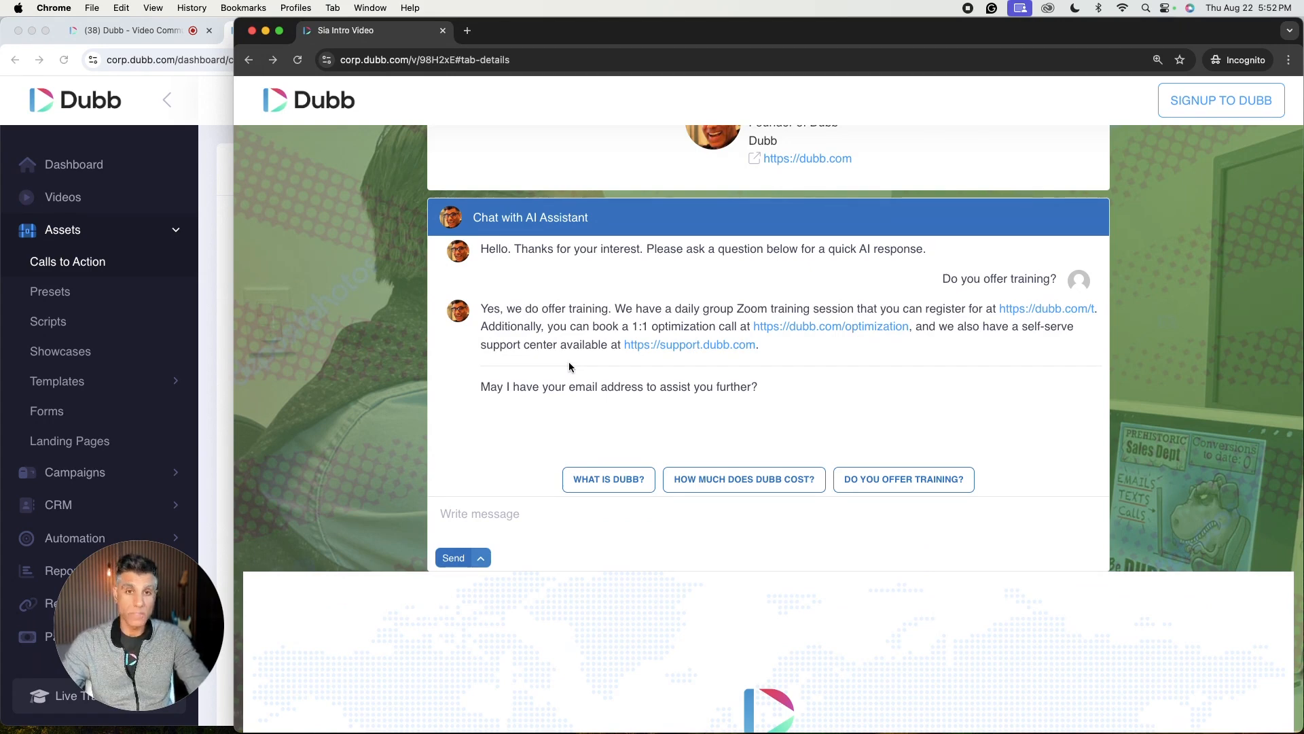
Step: Switch to the dashboard's Calls to Action list and open the form for creating a new call-to-action
click(218, 288)
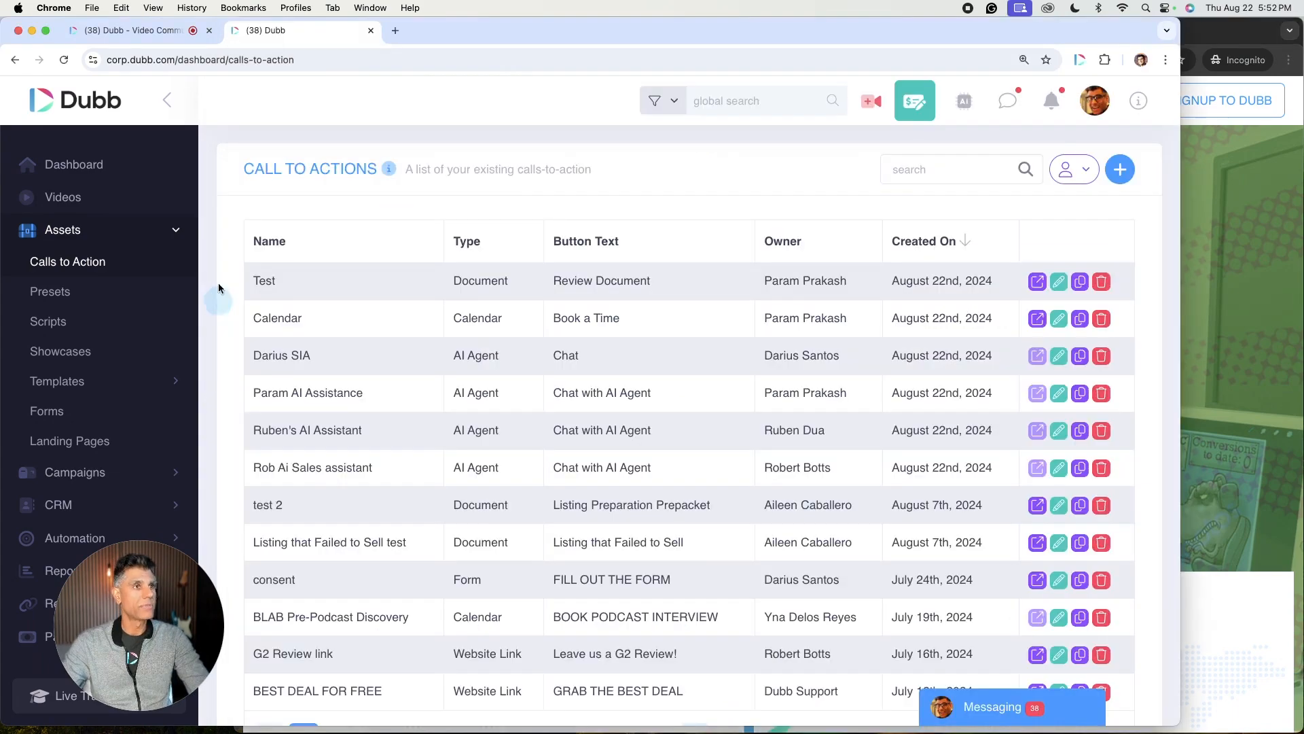
click(1128, 177)
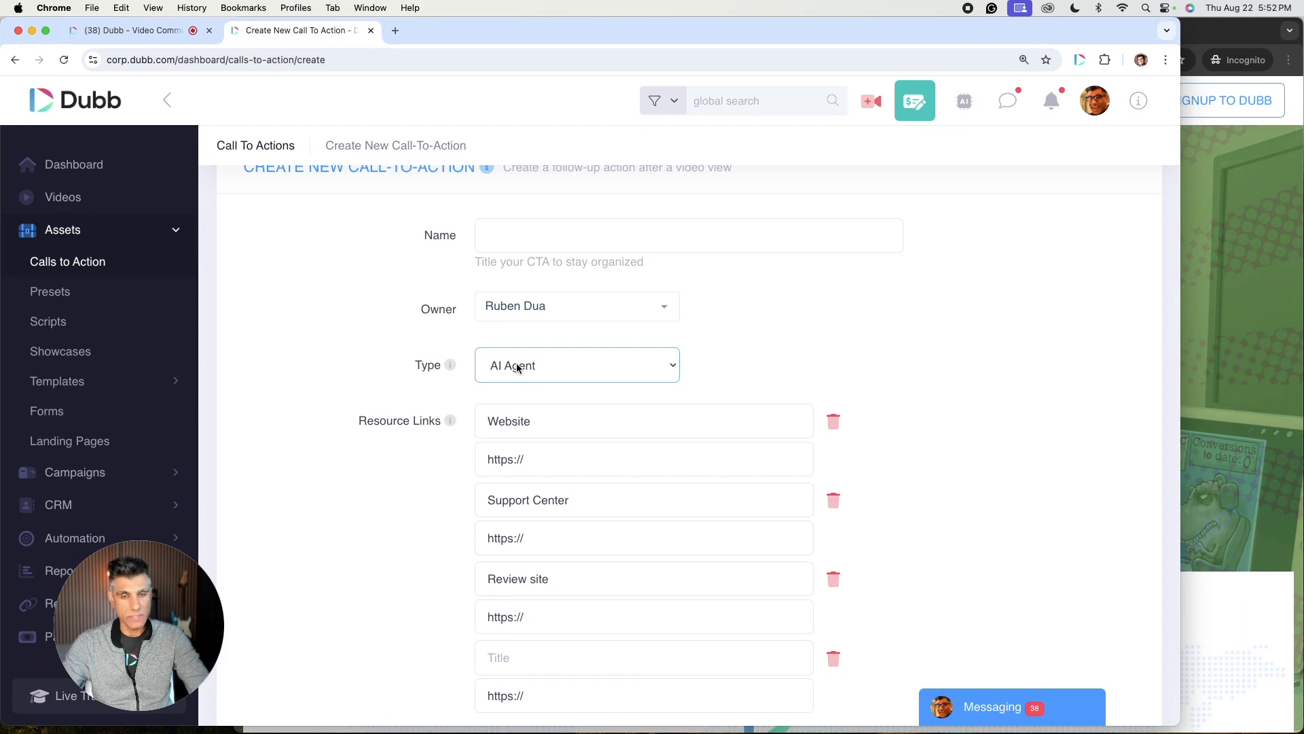
scroll(845, 367, down, 1)
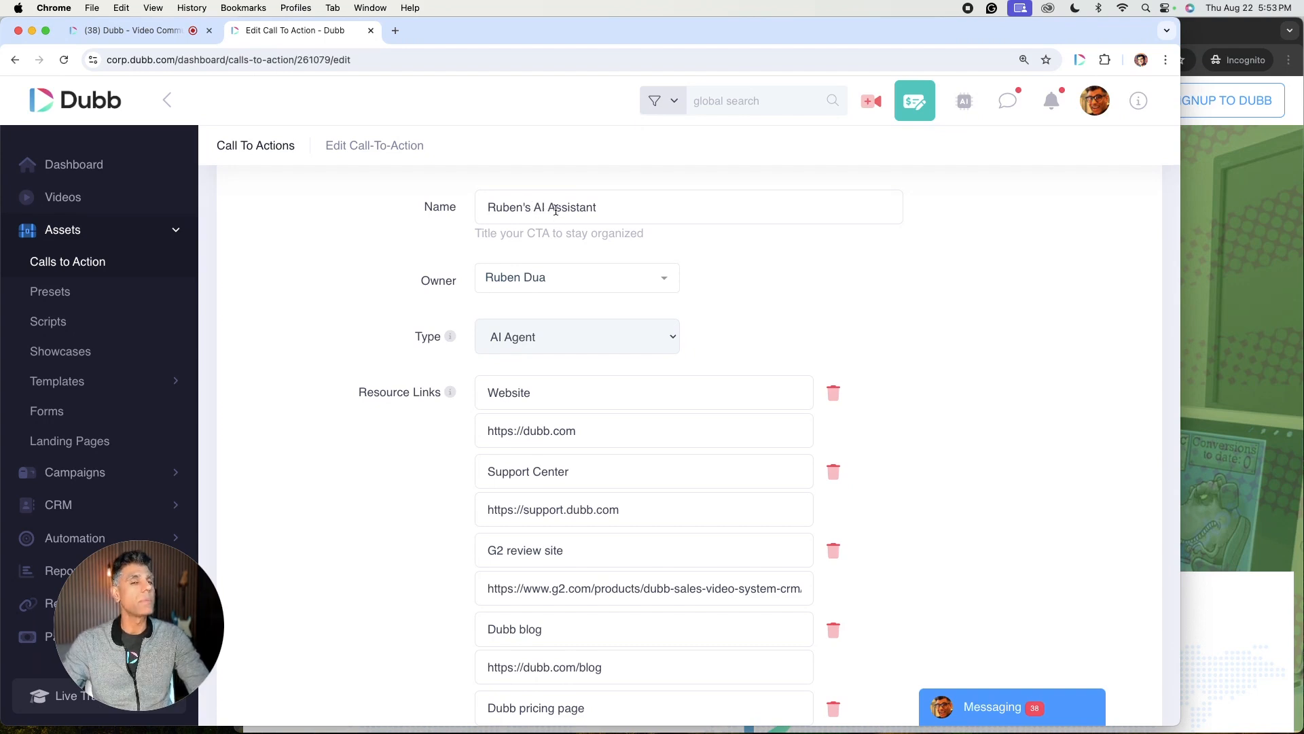
Step: Review the resource links and FAQs configured in the Ruben's AI Assistant call-to-action edit form
scroll(652, 333, down, 1)
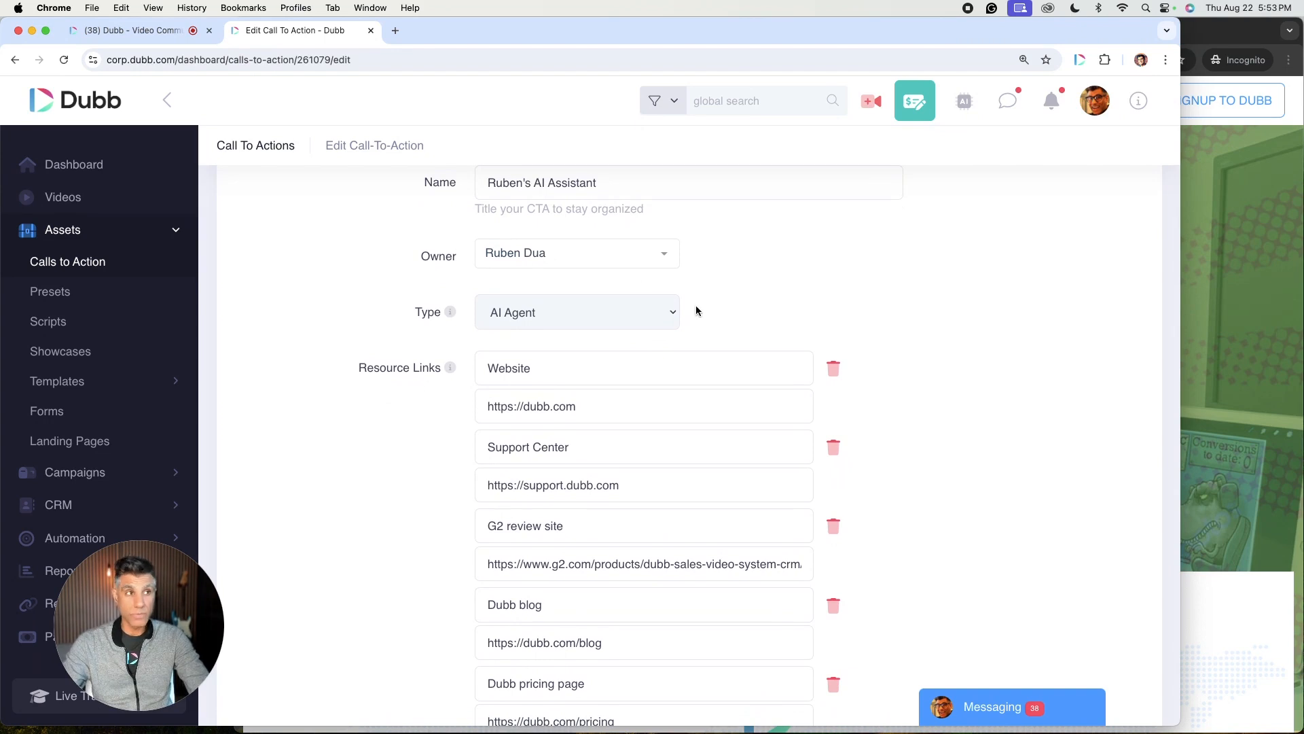
scroll(696, 311, down, 2)
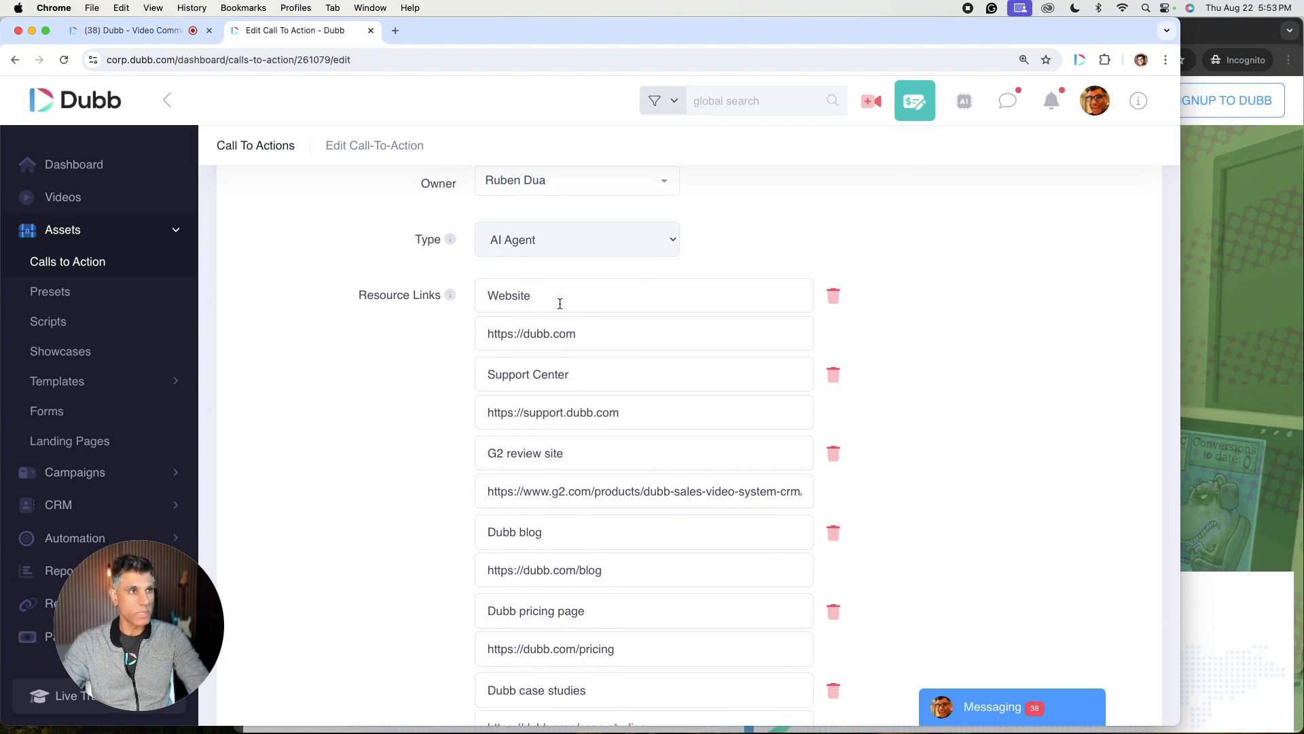
scroll(557, 301, down, 2)
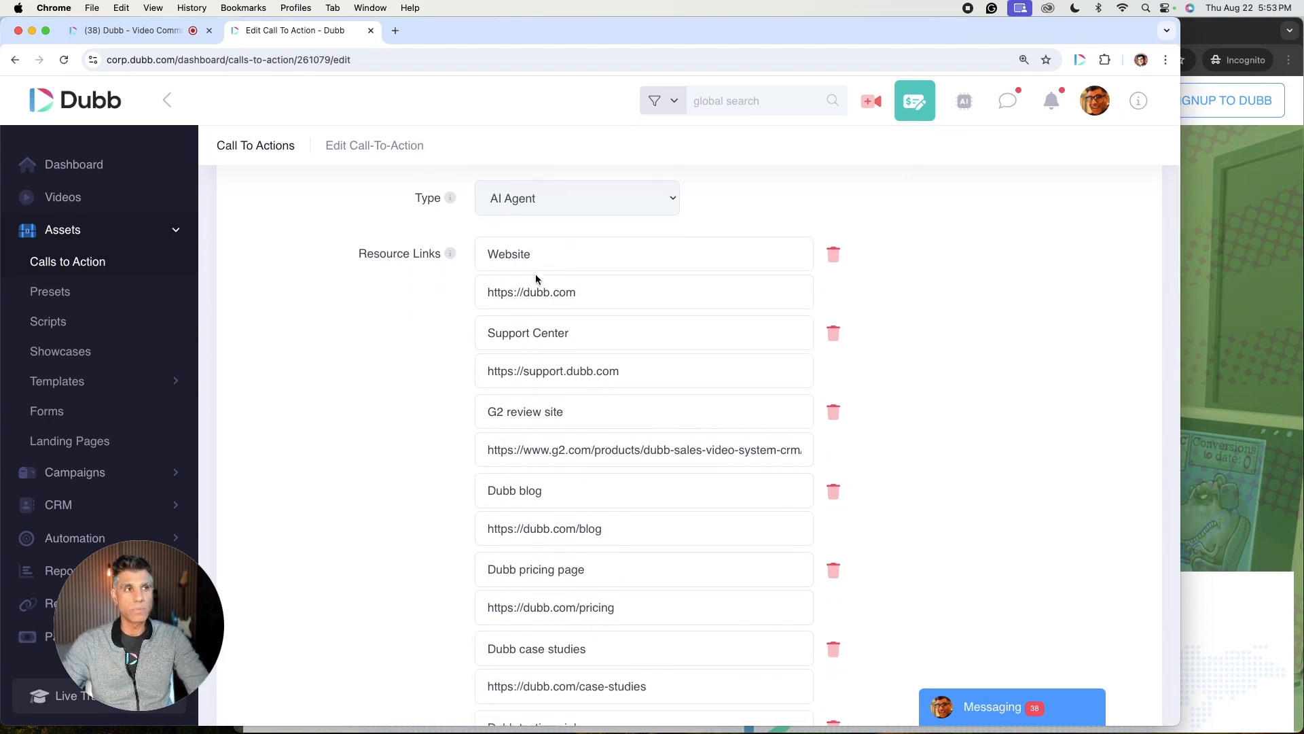
scroll(615, 352, down, 2)
scroll(617, 354, down, 1)
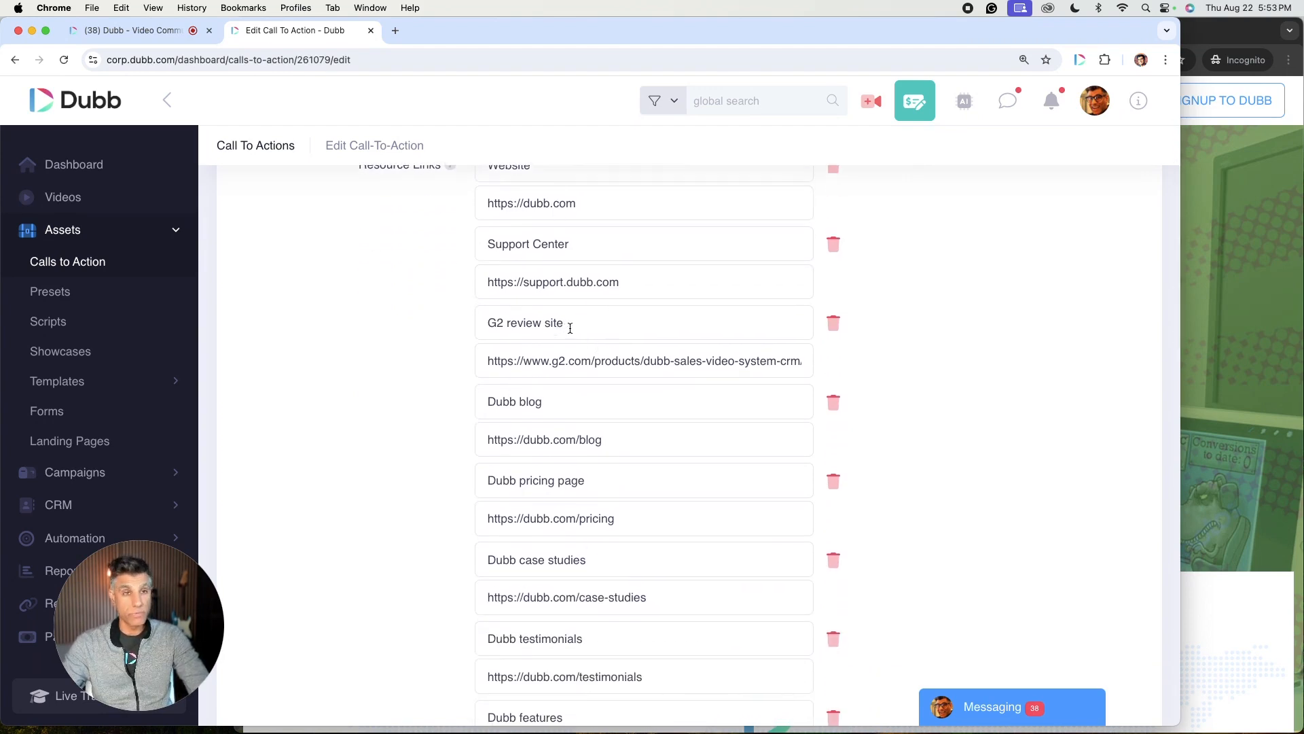
scroll(615, 383, down, 2)
scroll(615, 381, down, 3)
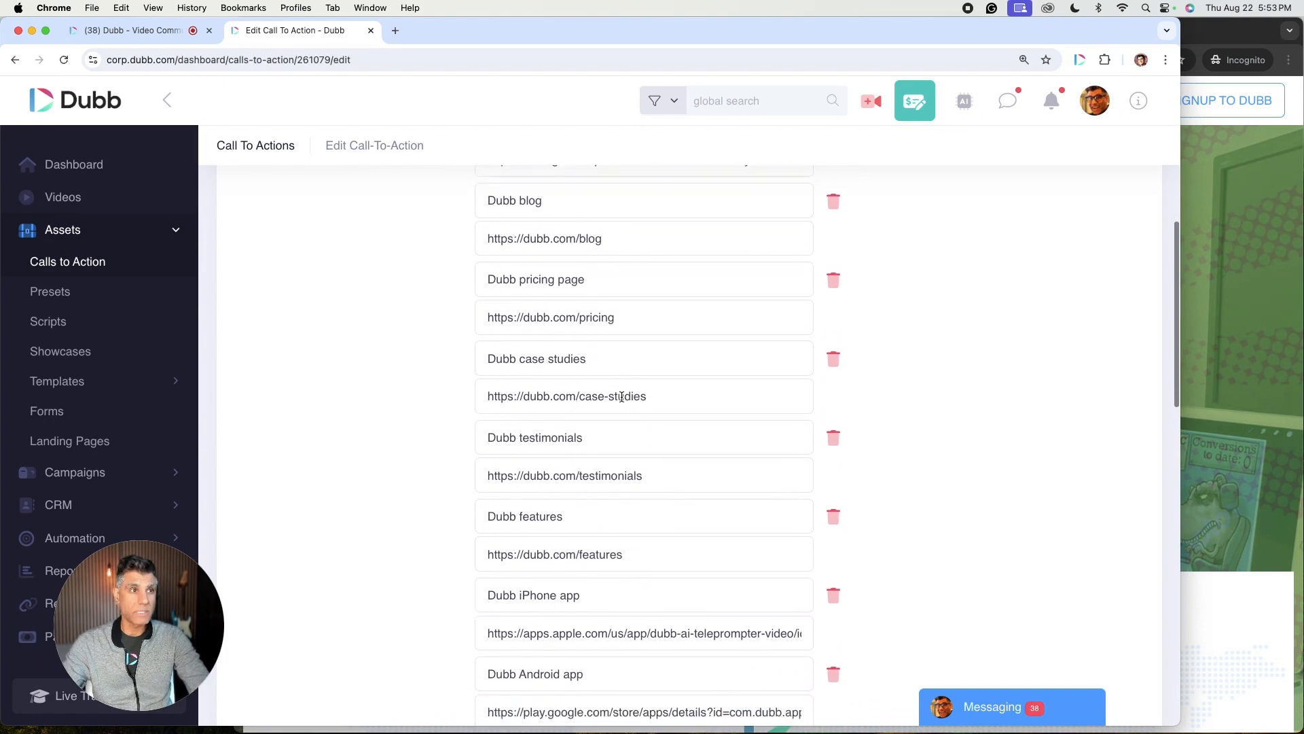
scroll(645, 432, down, 3)
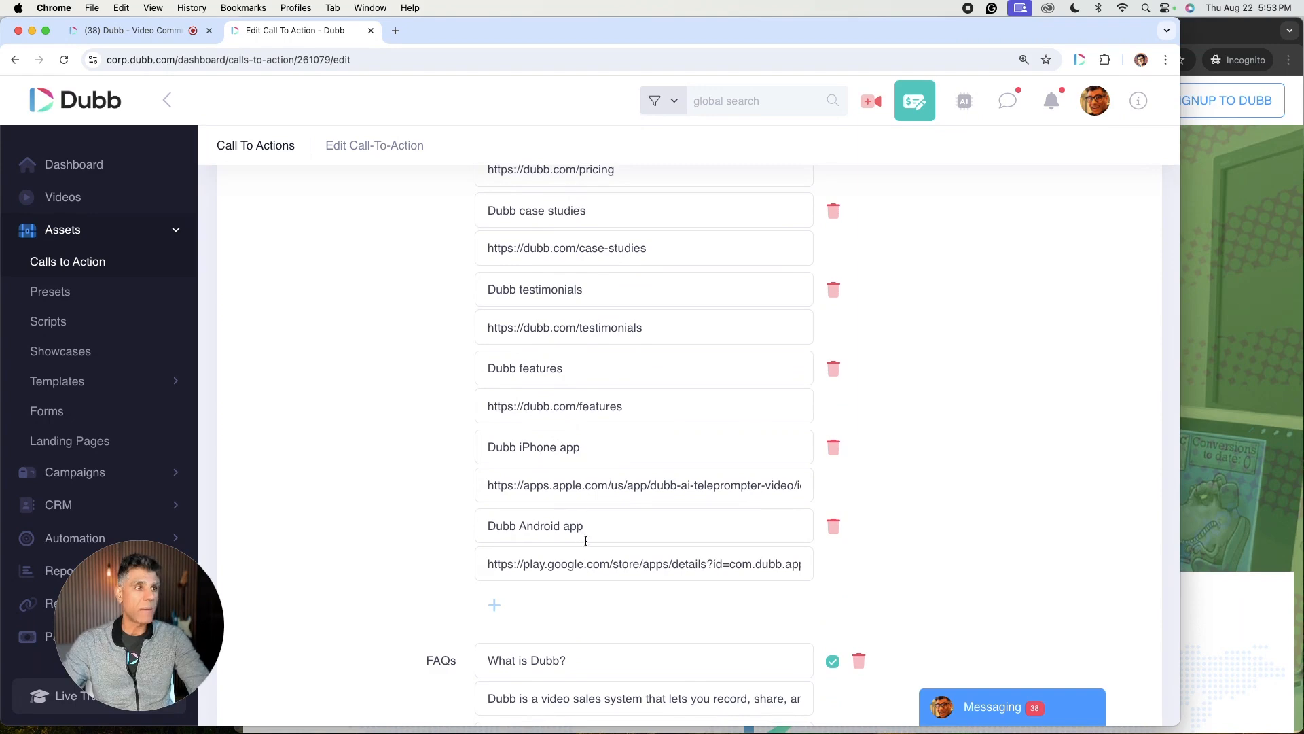
scroll(557, 445, down, 3)
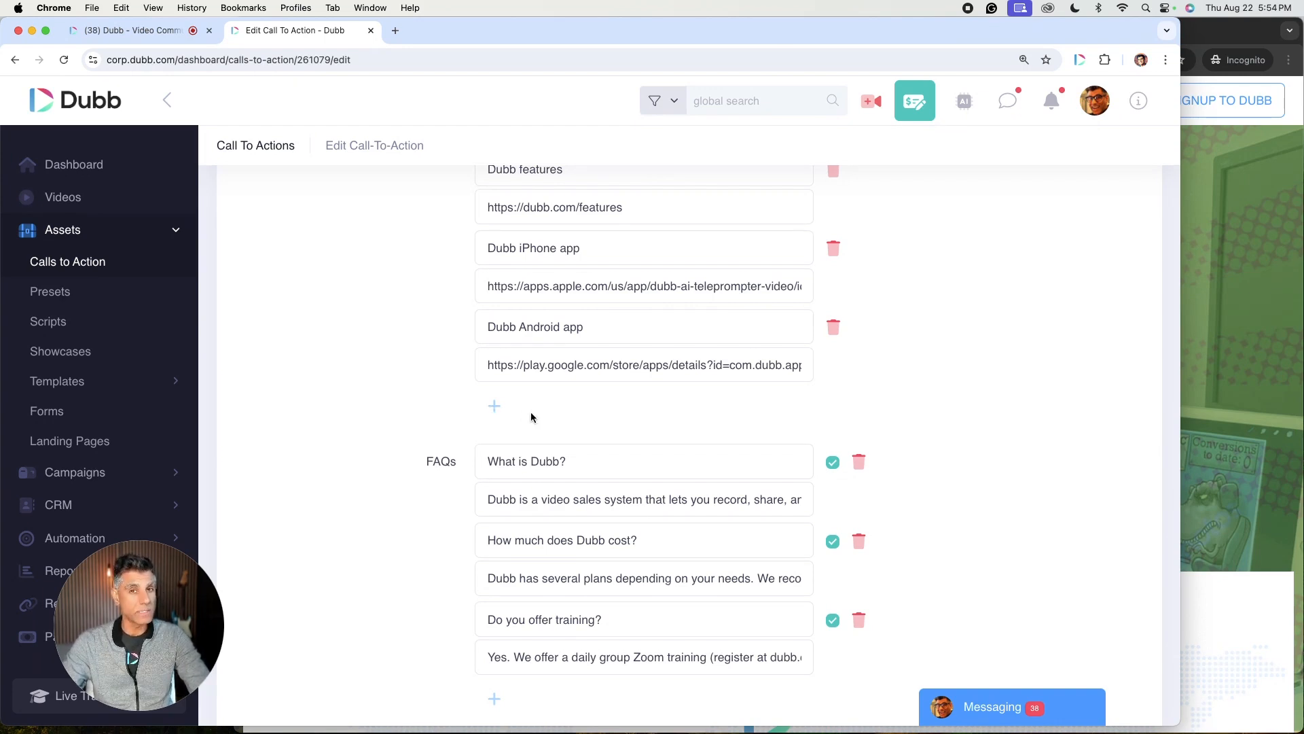
scroll(491, 268, down, 3)
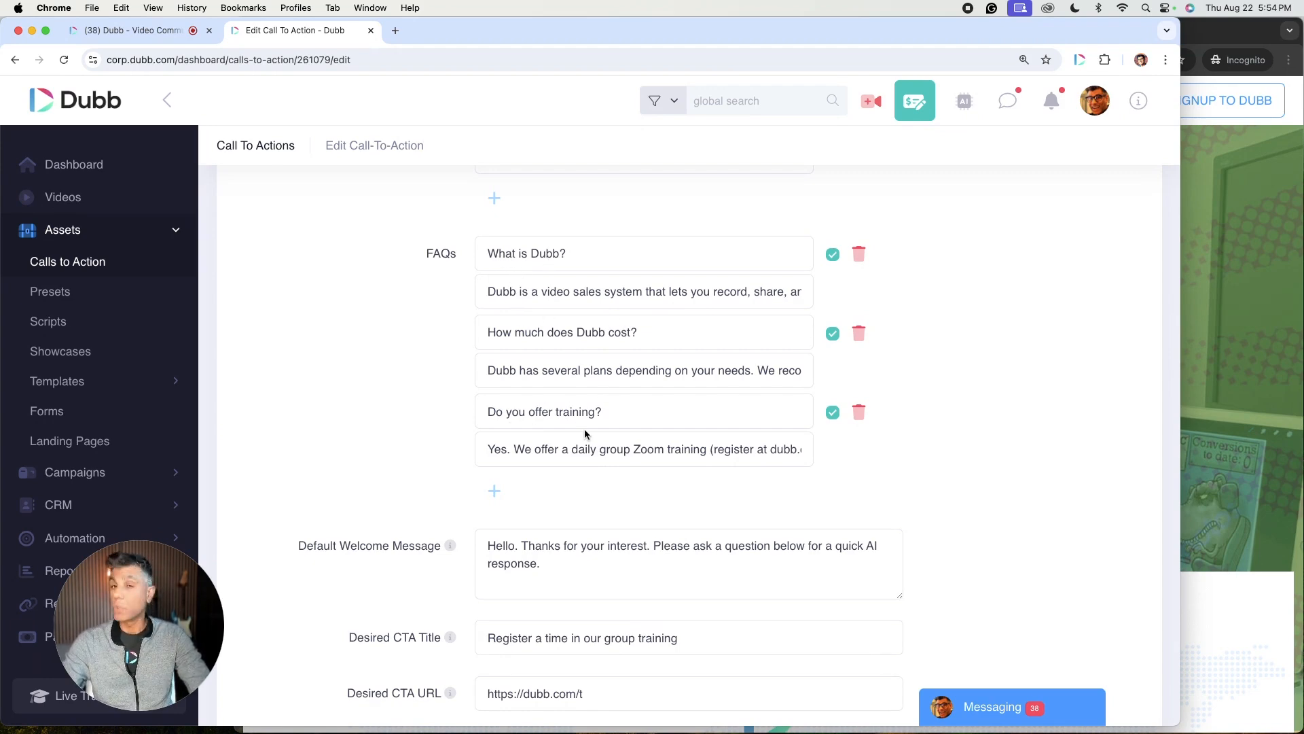
Step: Read the full FAQ answers for 'What is Dubb?' and 'How much does Dubb cost?'
click(704, 293)
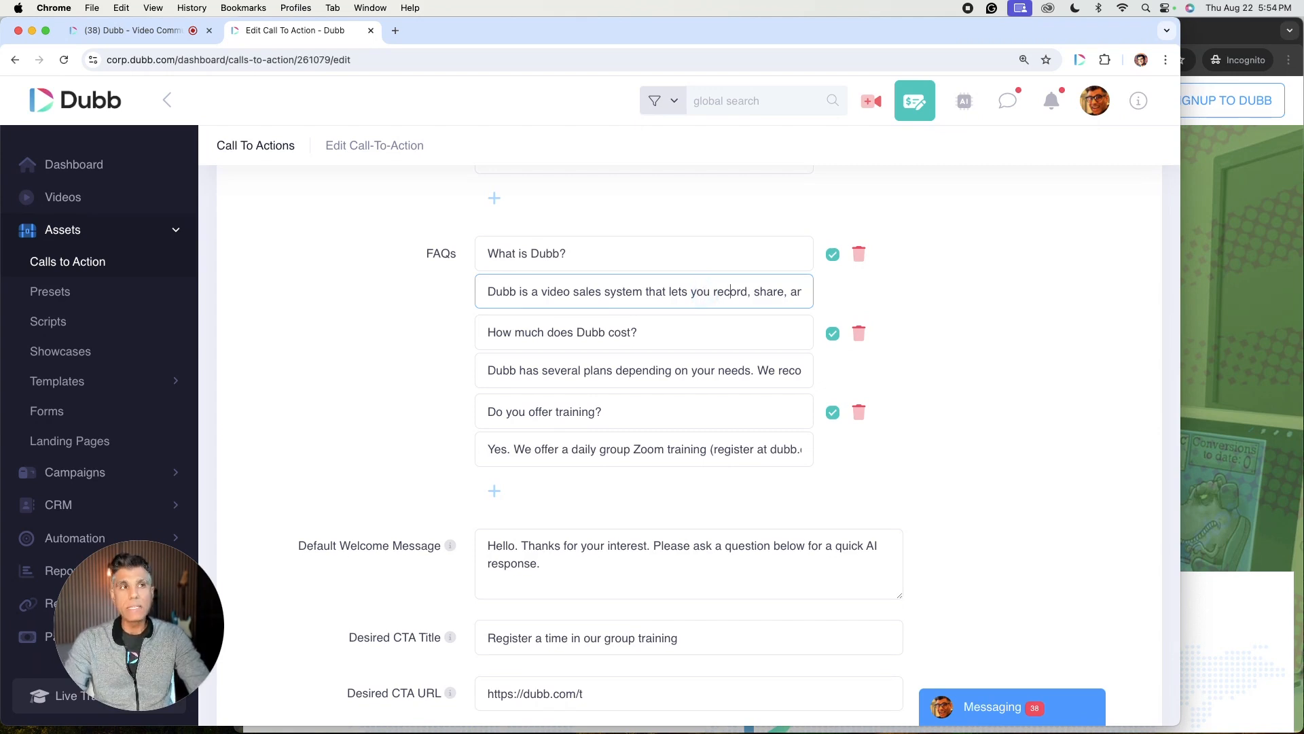
key(Right)
key(Right)
key(Right)
key(Right)
key(Right)
key(Right)
key(Right)
key(Right)
key(Right)
key(End)
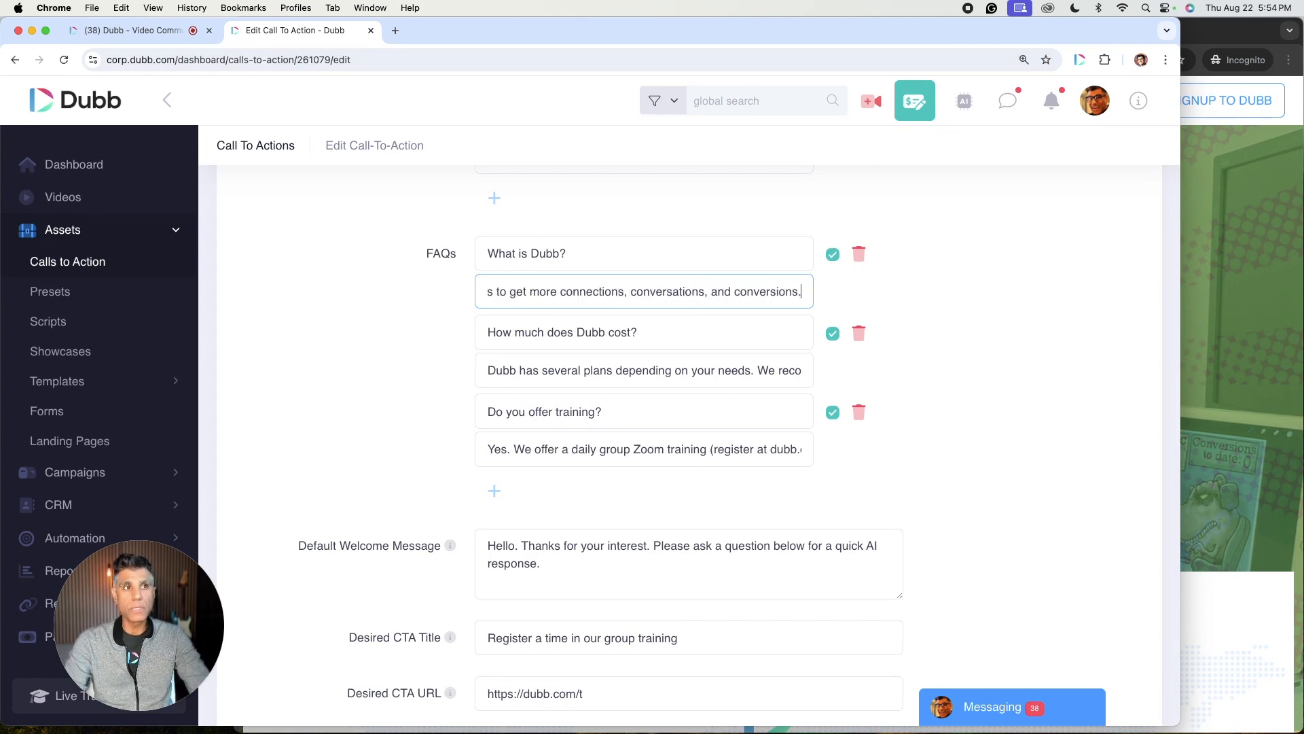
click(776, 374)
key(End)
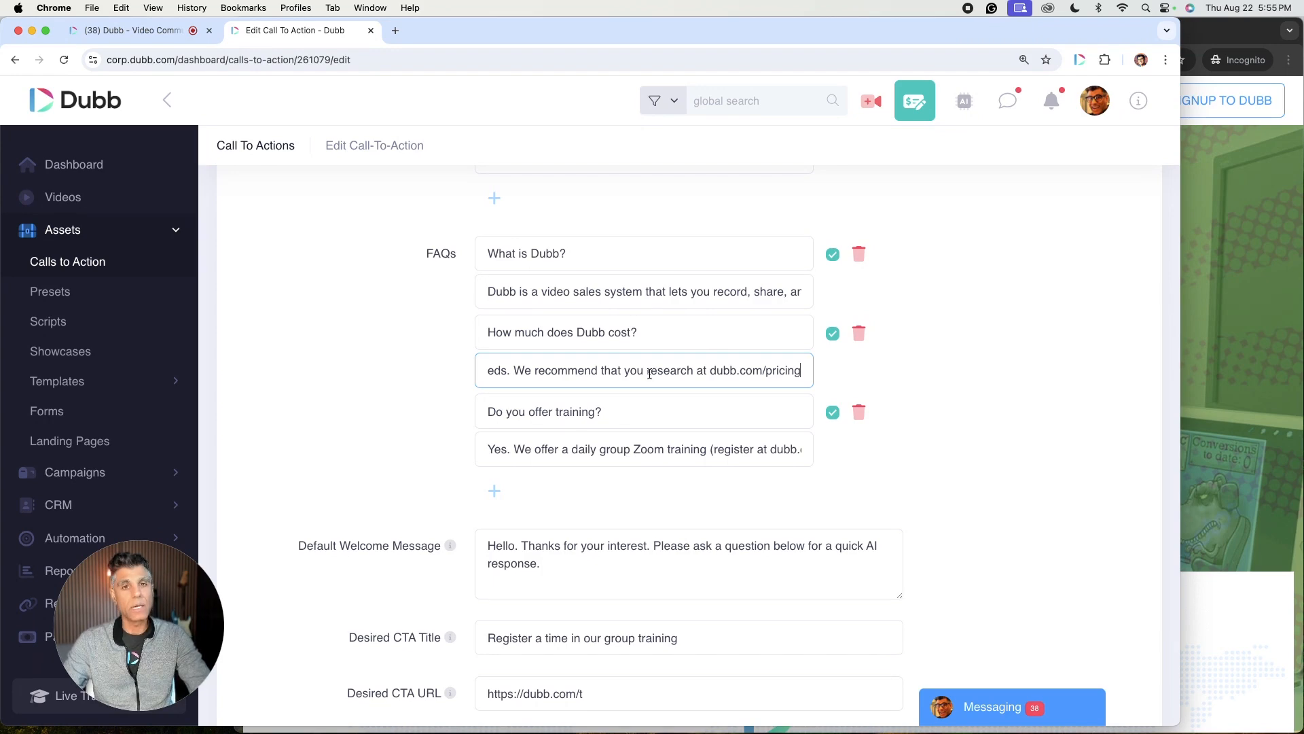
Step: Review the welcome message, desired CTA title, CTA URL and button text settings, comparing them with the live chat
scroll(497, 405, down, 3)
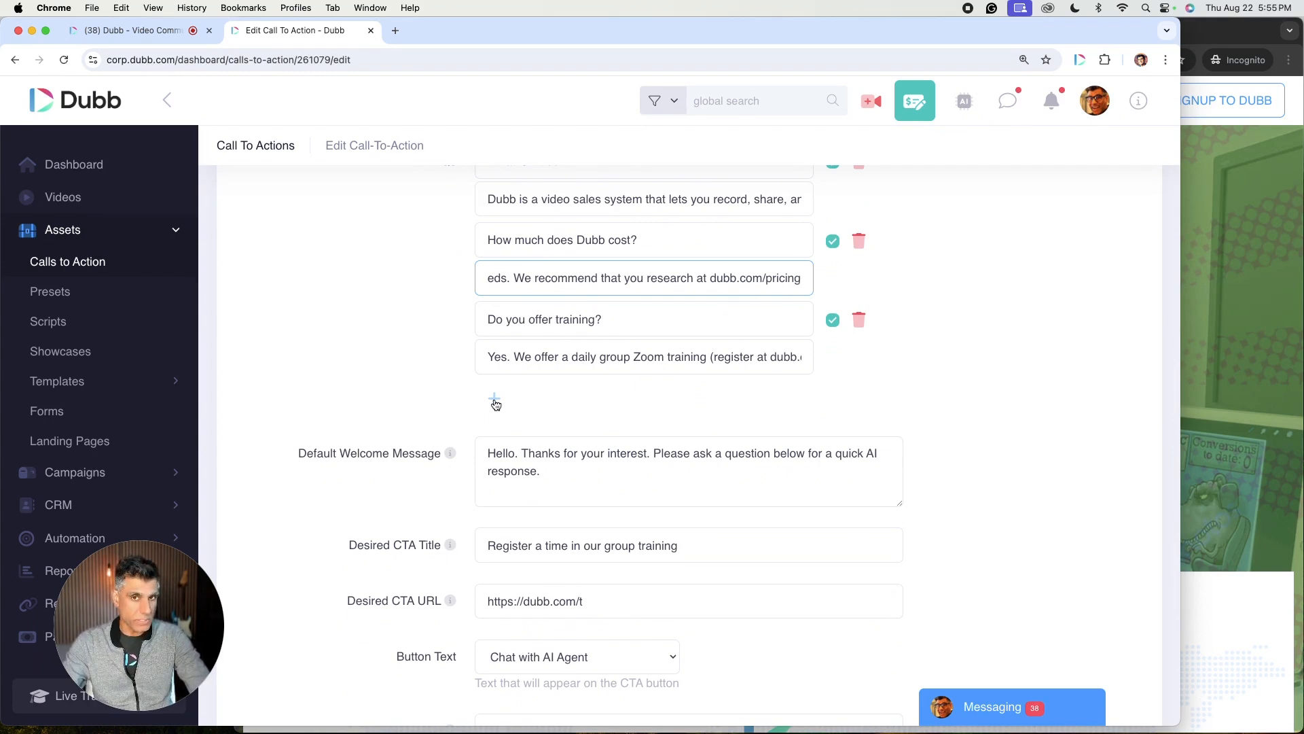
scroll(417, 365, down, 3)
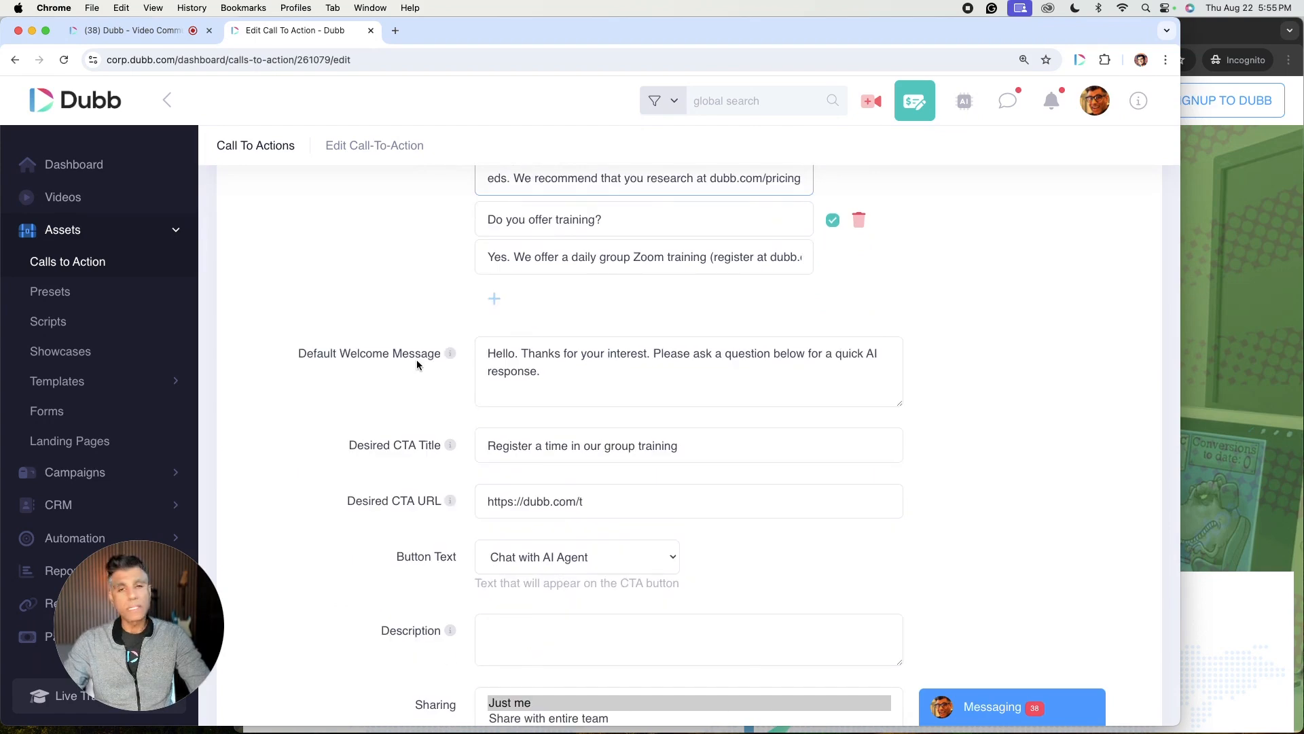
click(1234, 339)
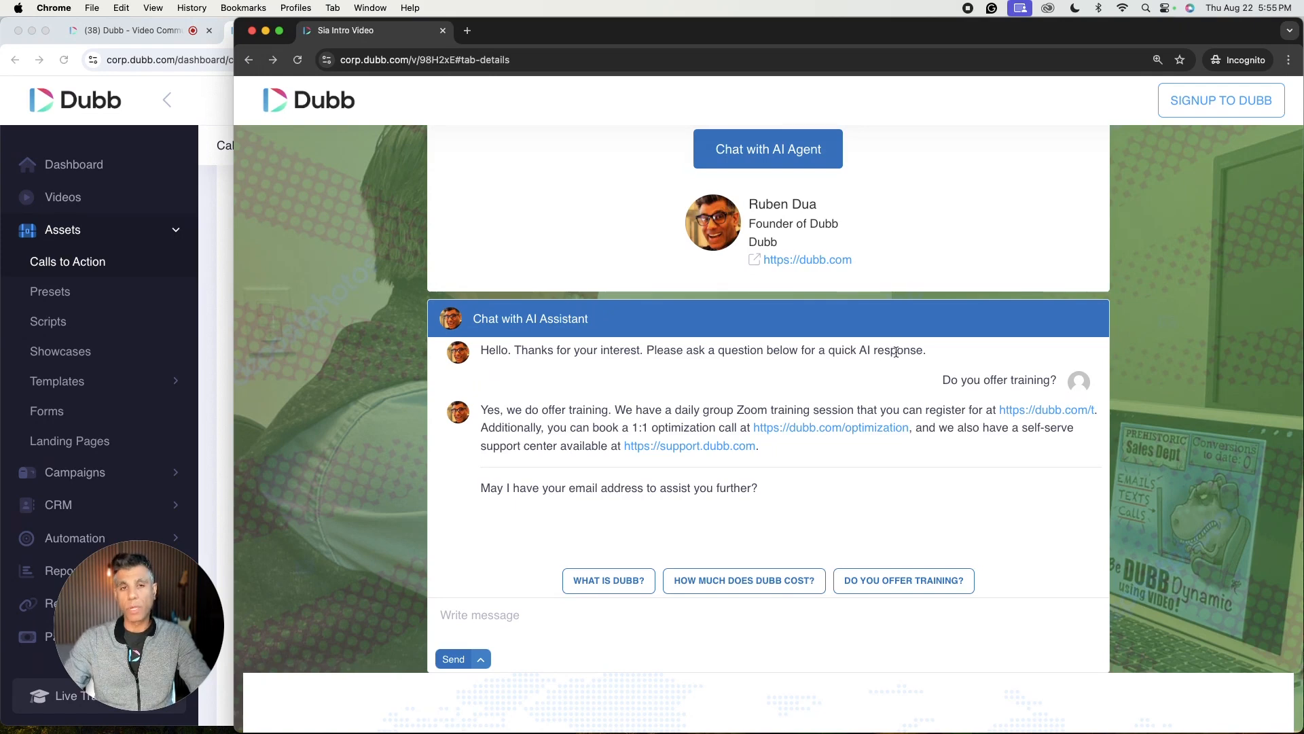
click(218, 410)
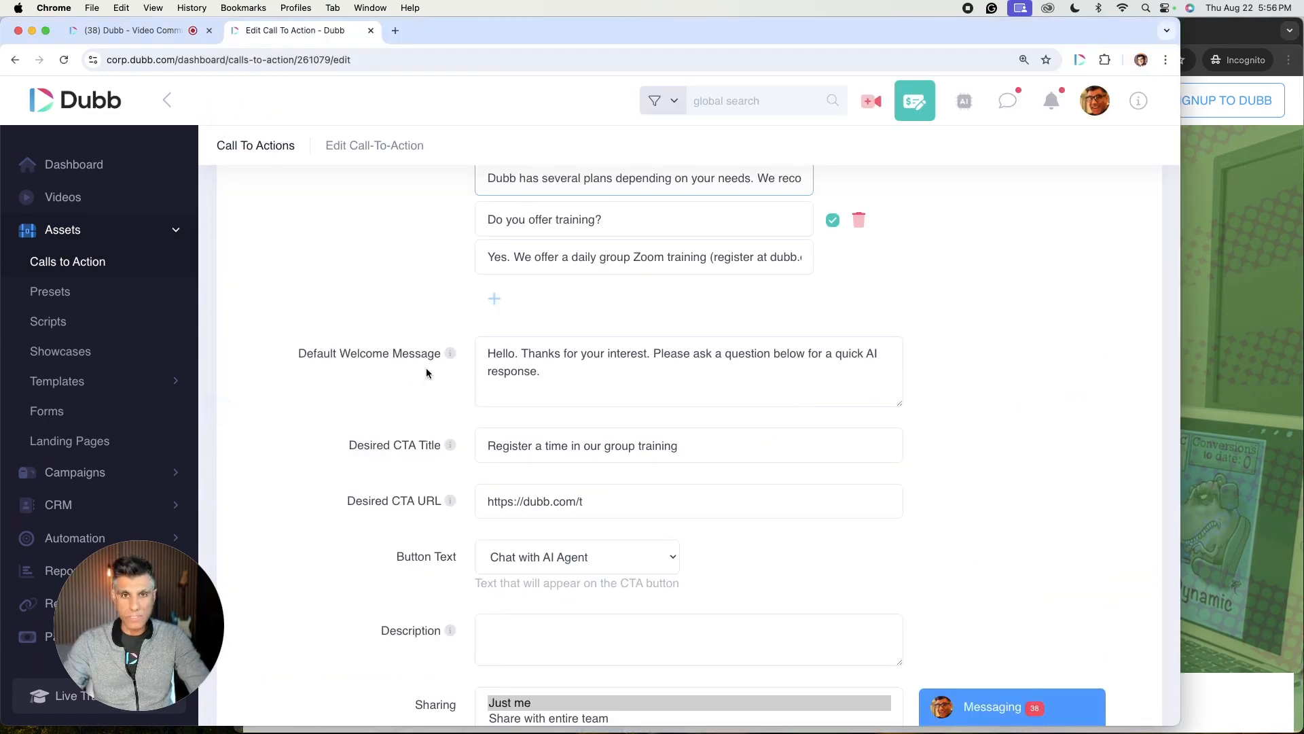
scroll(500, 392, down, 2)
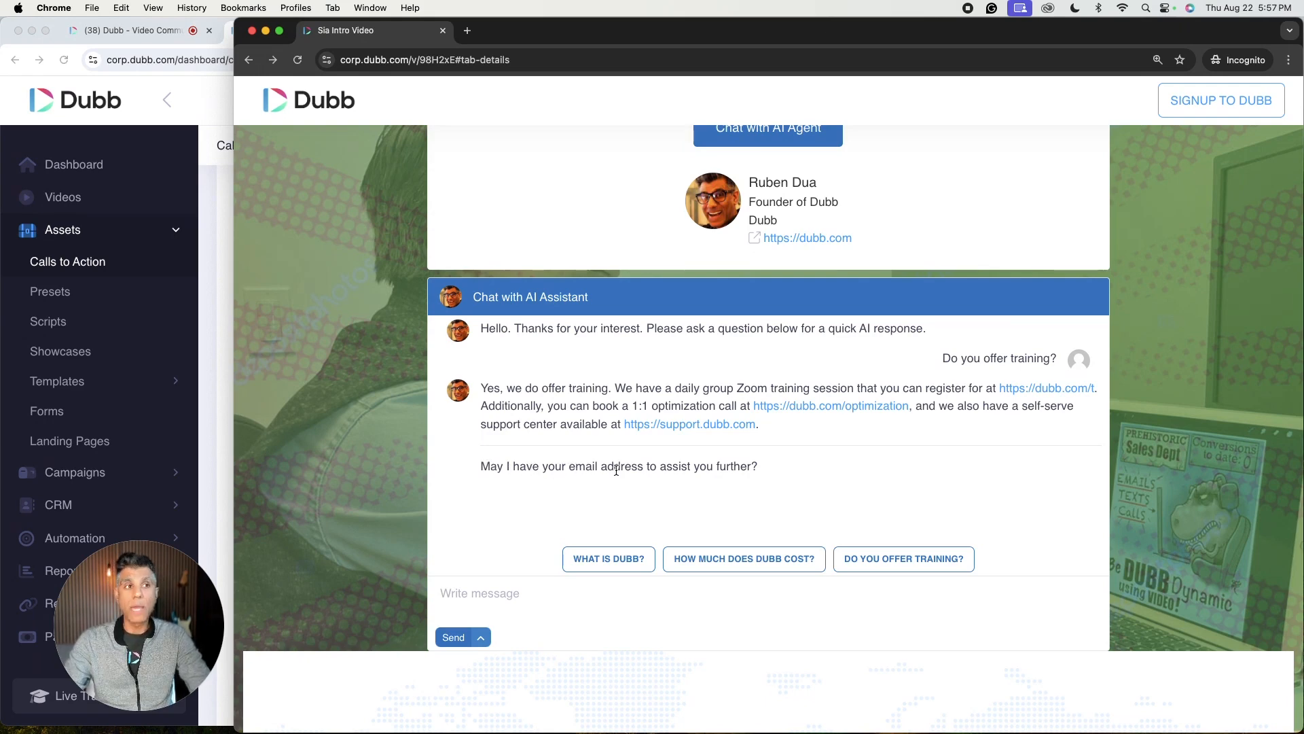
Step: Reply in the AI chat with the visitor's e-mail address, then return to the CTA form's sharing and save options
click(505, 598)
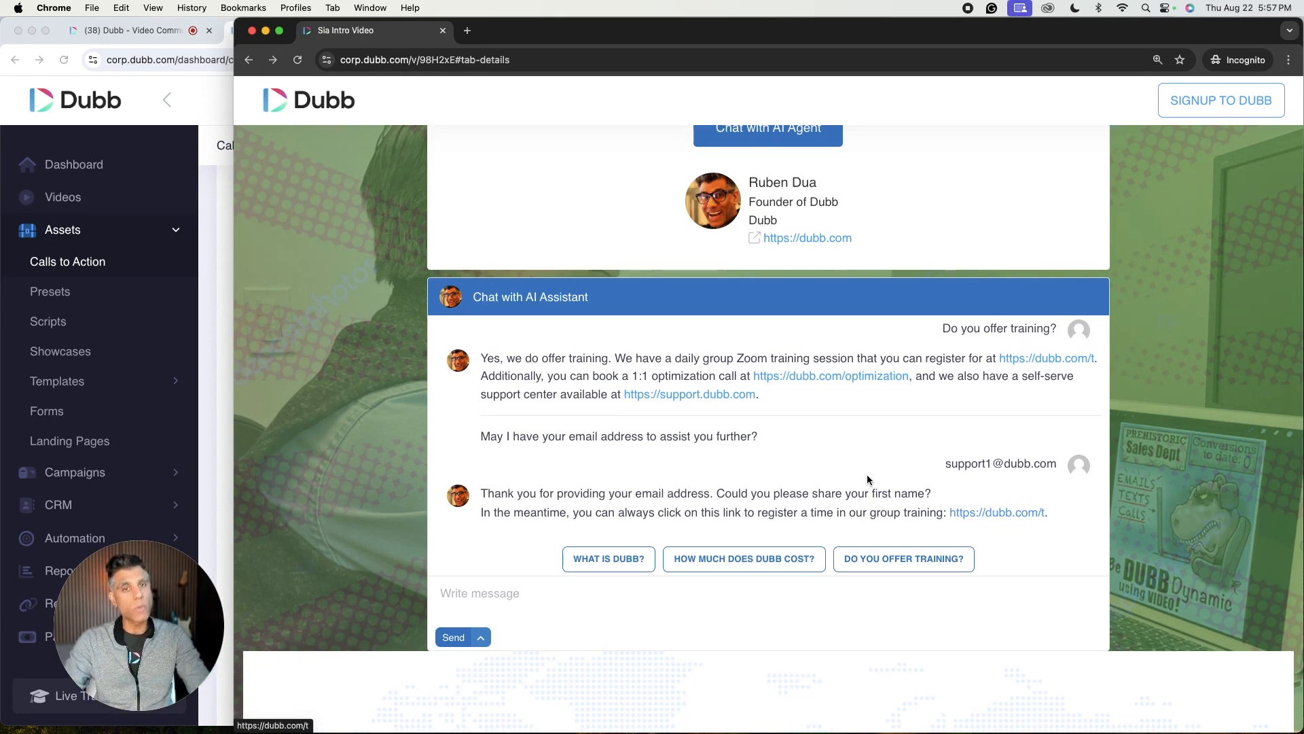
click(229, 405)
scroll(511, 361, down, 2)
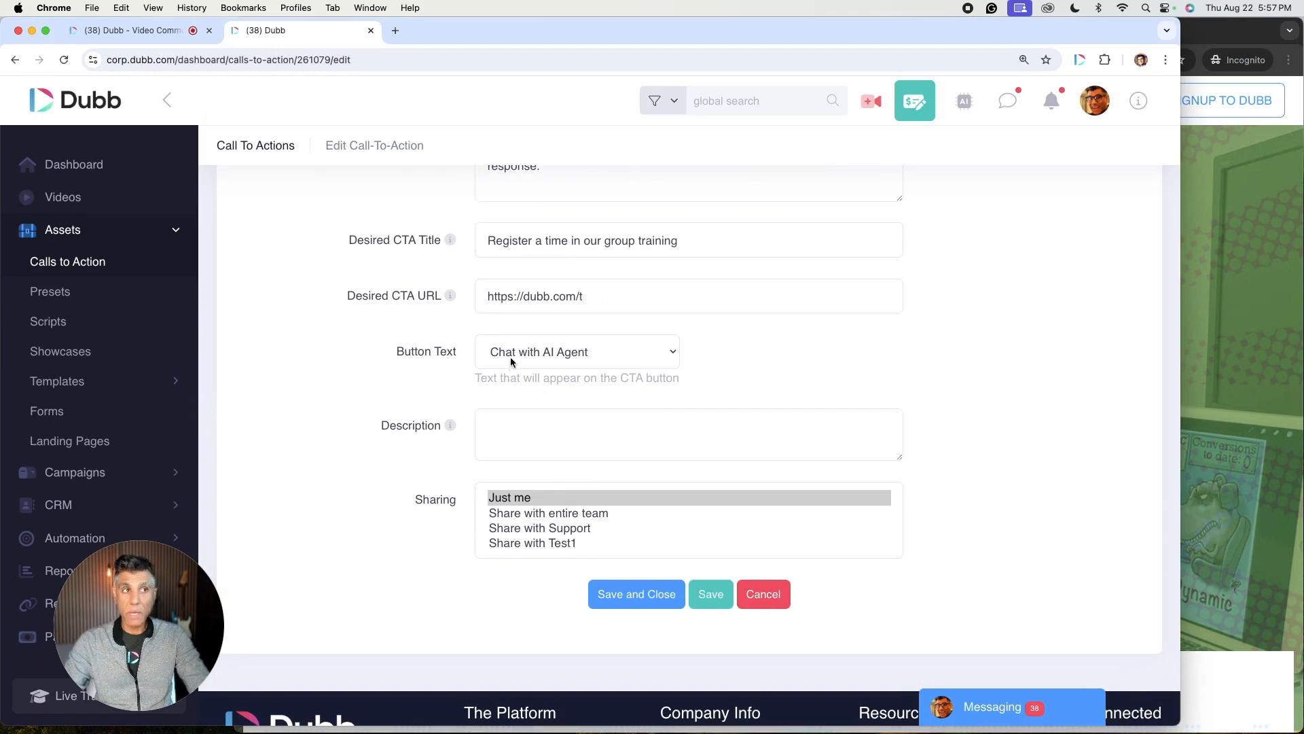
Step: Compare the Chat with AI Agent button with the CTA's Button Text and Description fields
click(1216, 435)
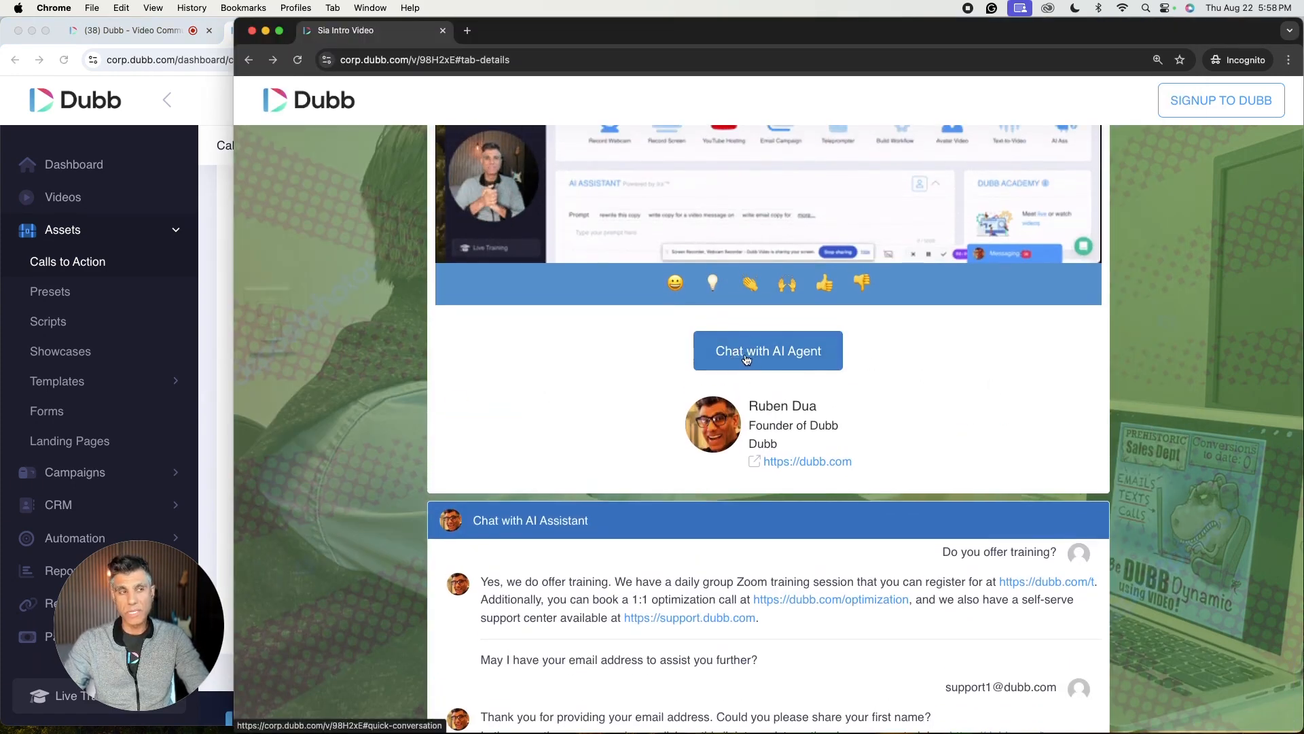
click(226, 430)
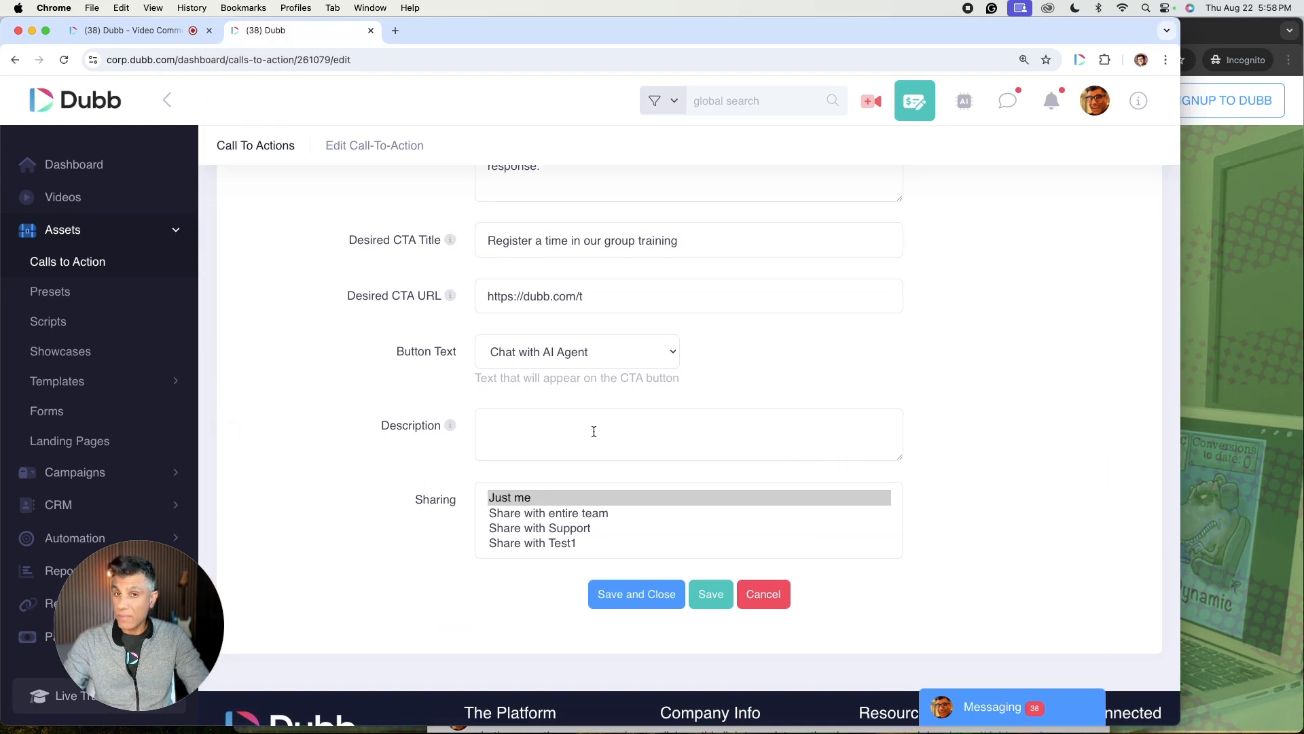
click(598, 361)
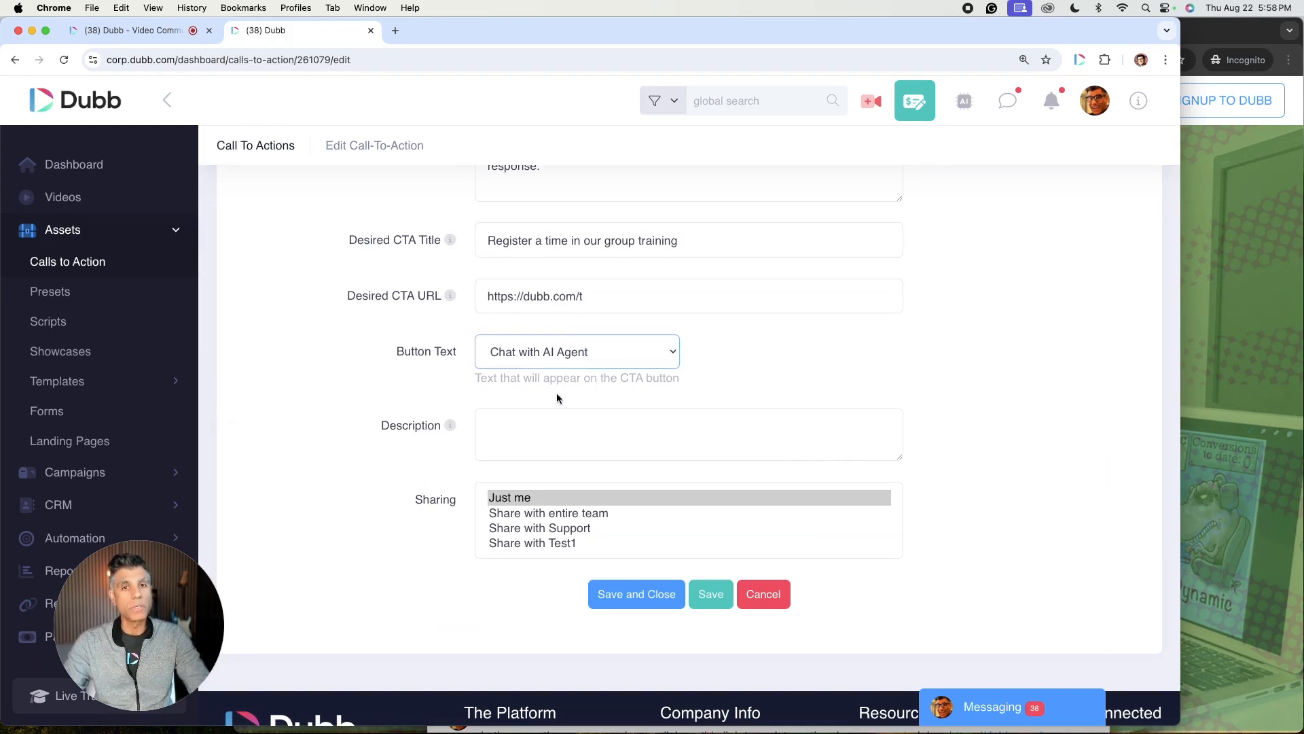
click(536, 426)
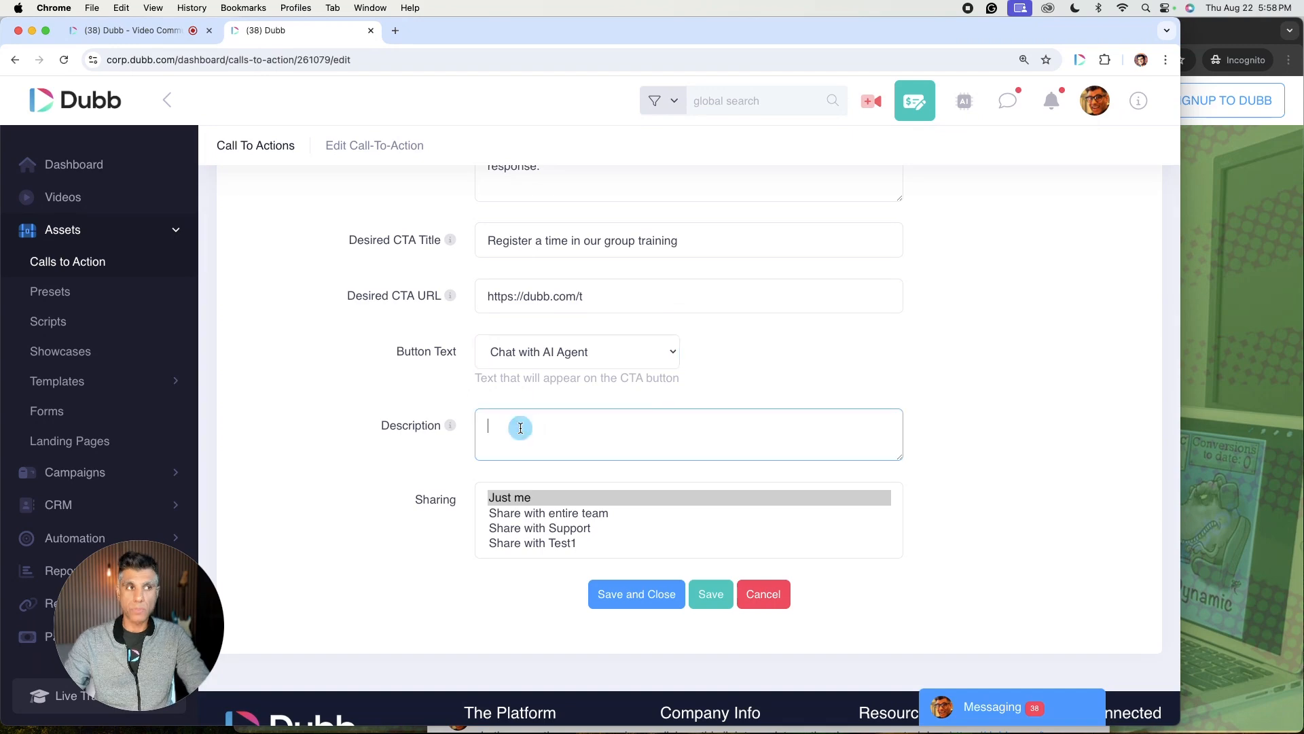
click(1194, 402)
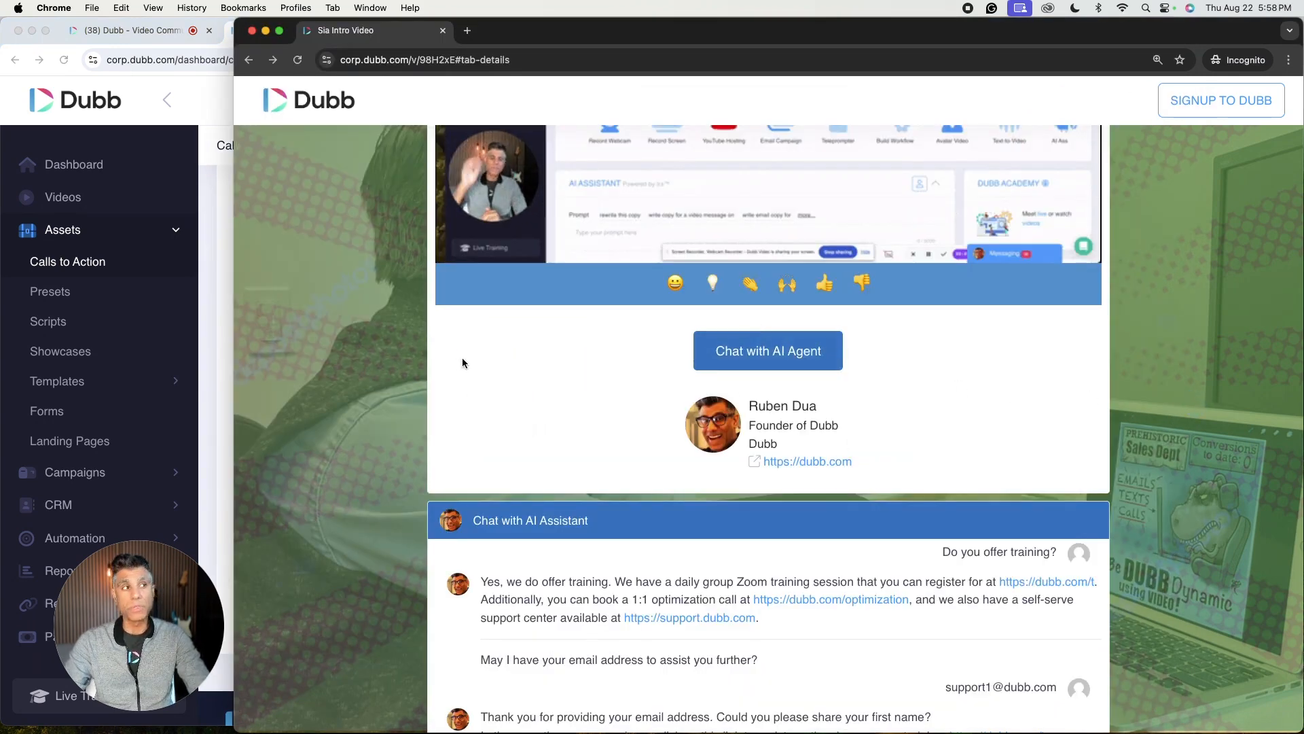
click(218, 464)
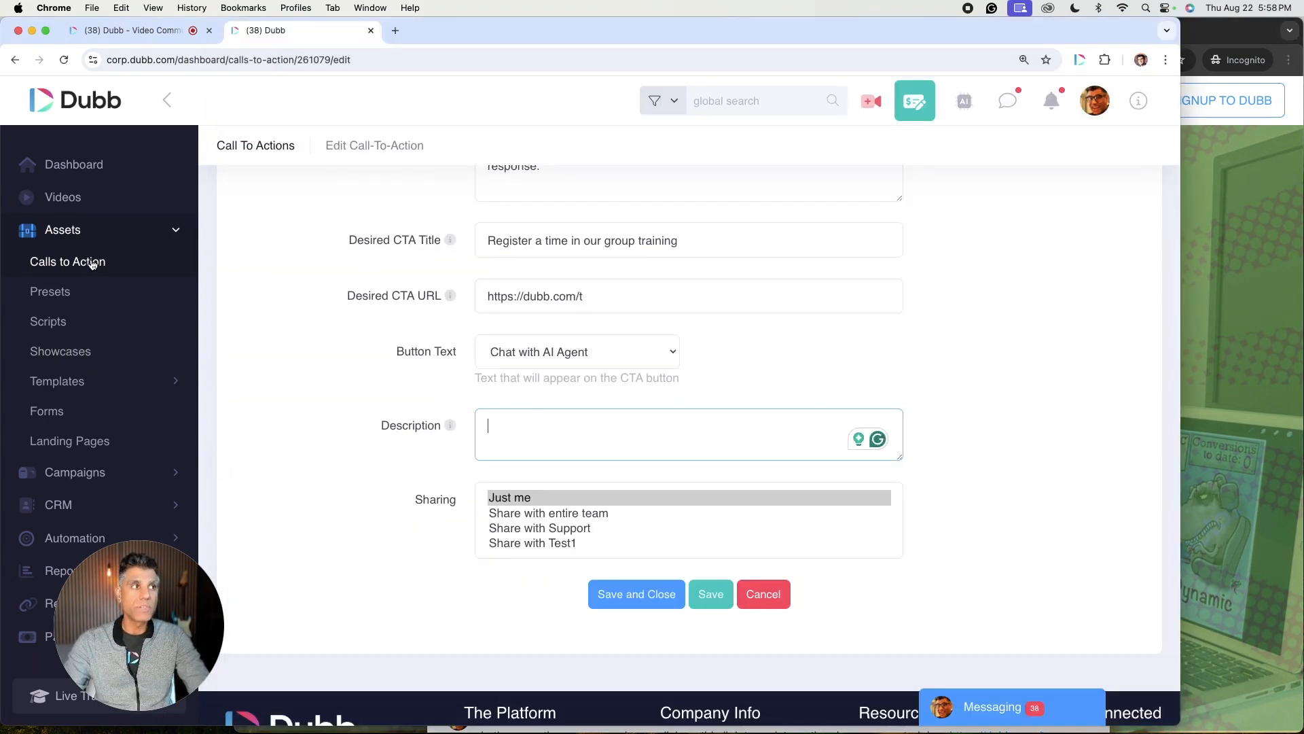
Step: Open the Sia Intro Video's details and find the call-to-action attached to it
click(63, 197)
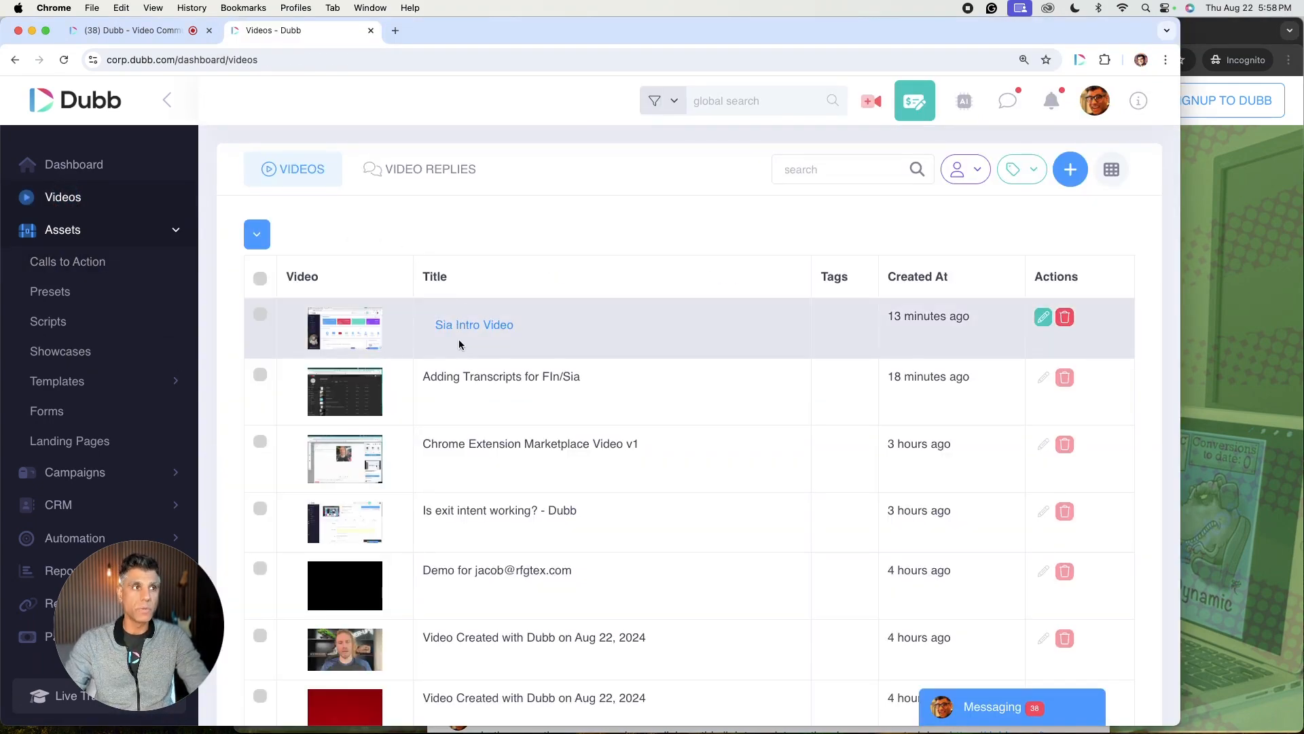
click(468, 323)
click(357, 421)
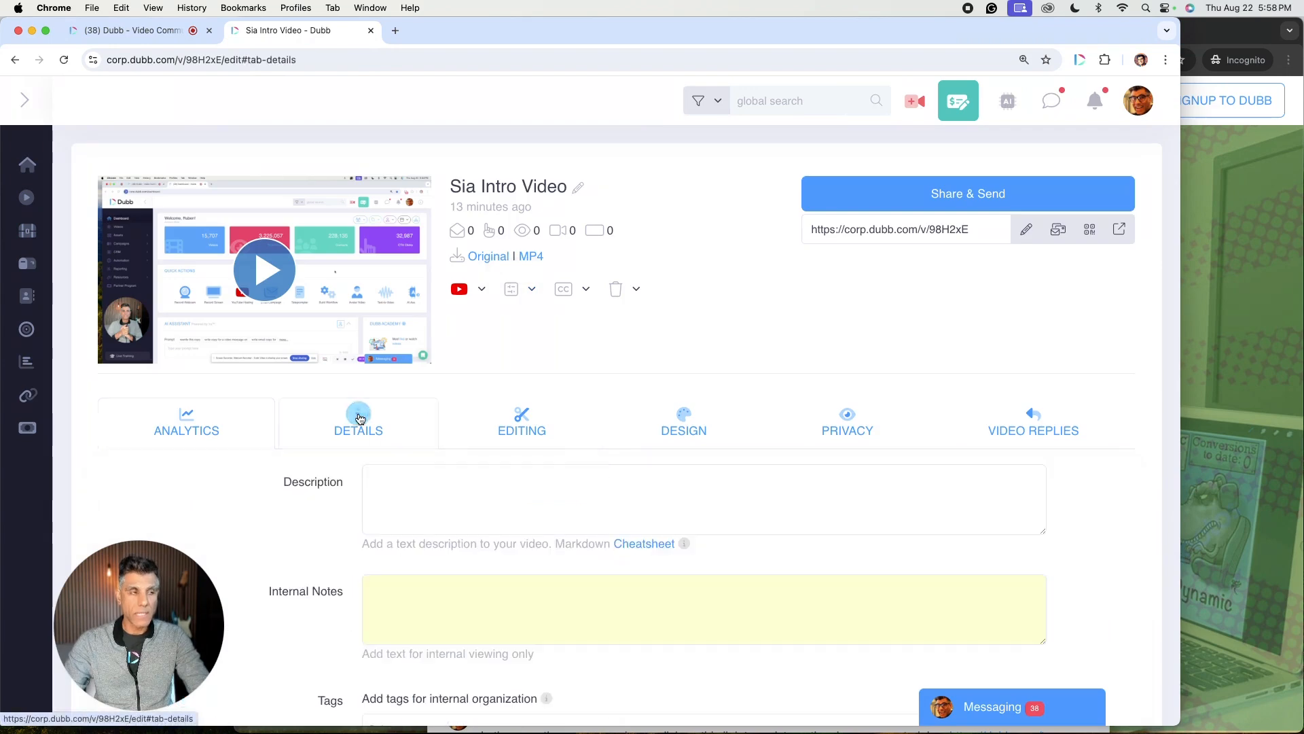
scroll(557, 447, down, 5)
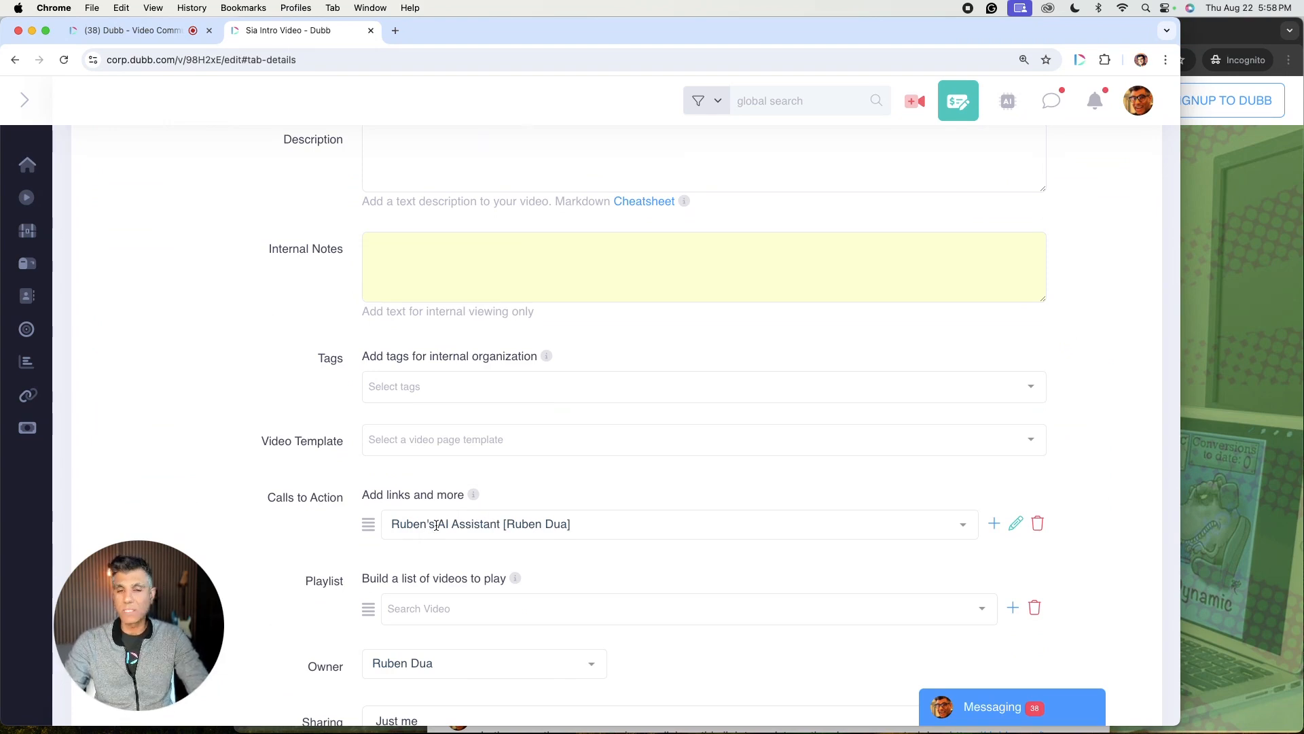
Step: Return to the shared video page and view the chat conversation
click(1203, 406)
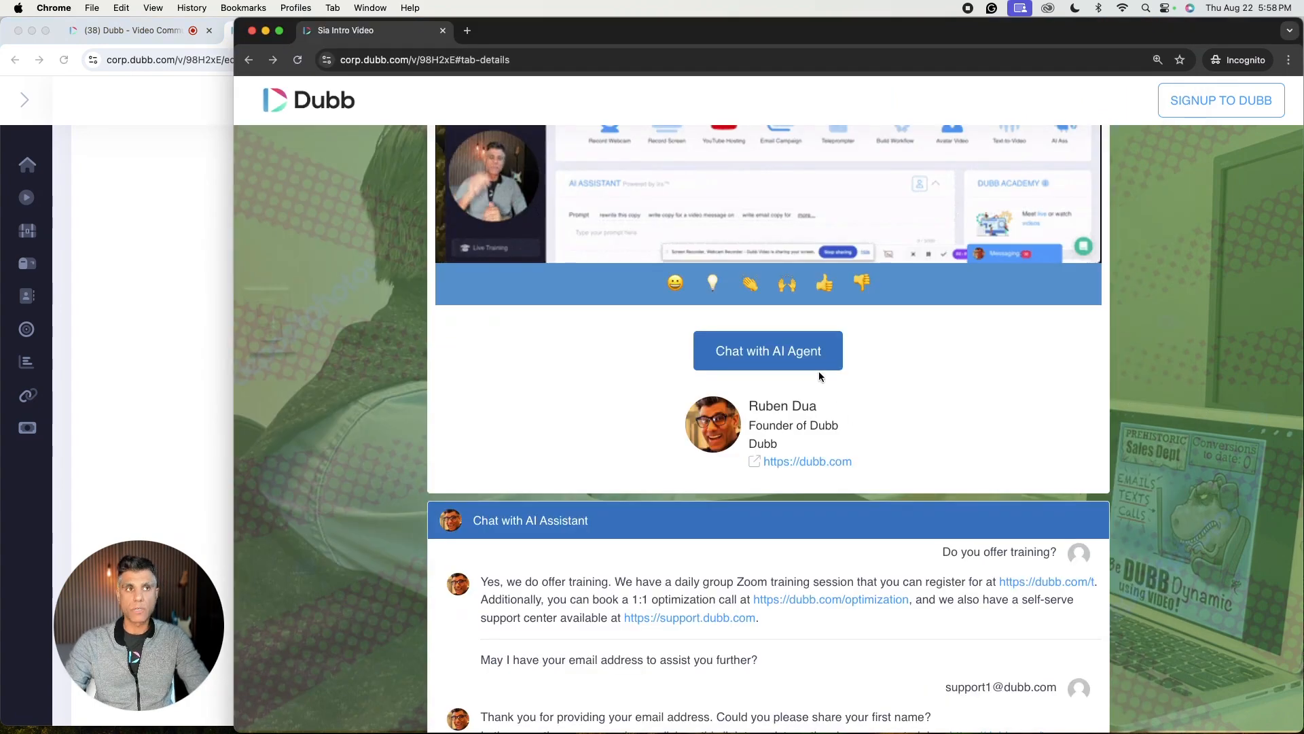
scroll(818, 371, down, 6)
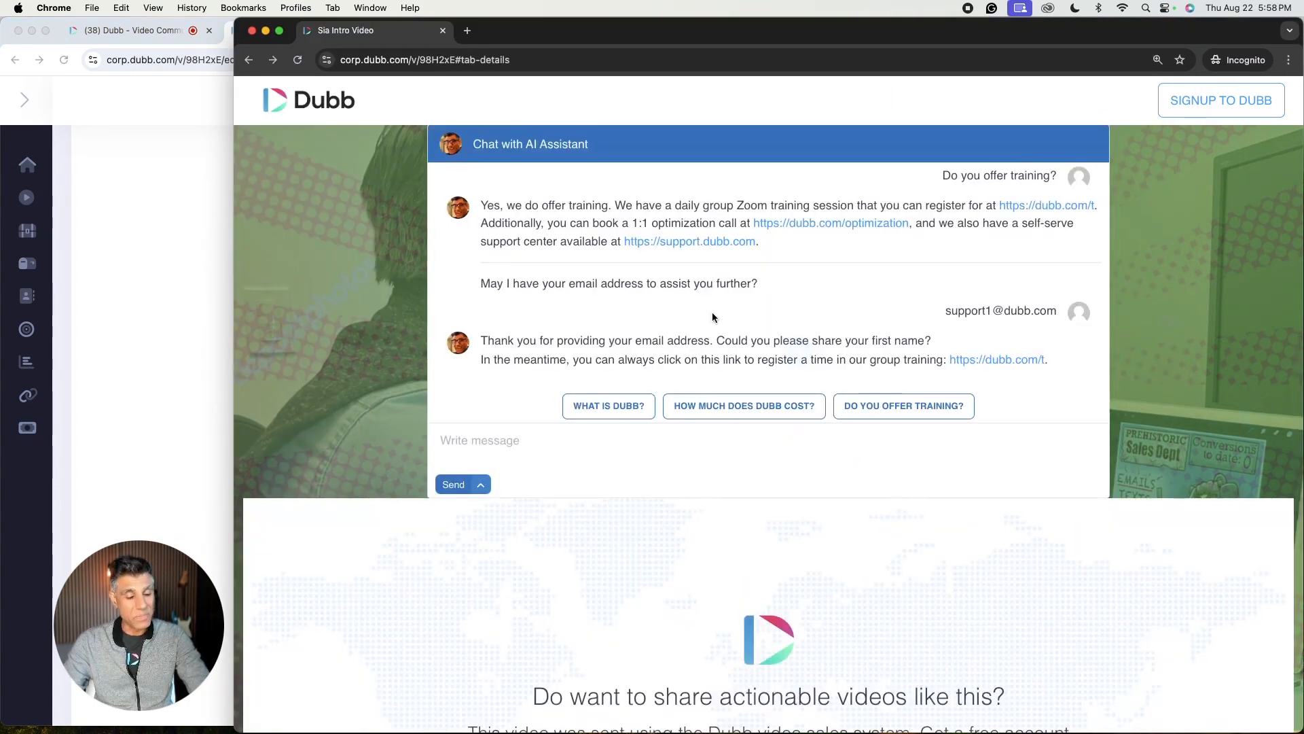
Step: Open the Ruben's New Default video page preset for editing from the presets list
click(189, 344)
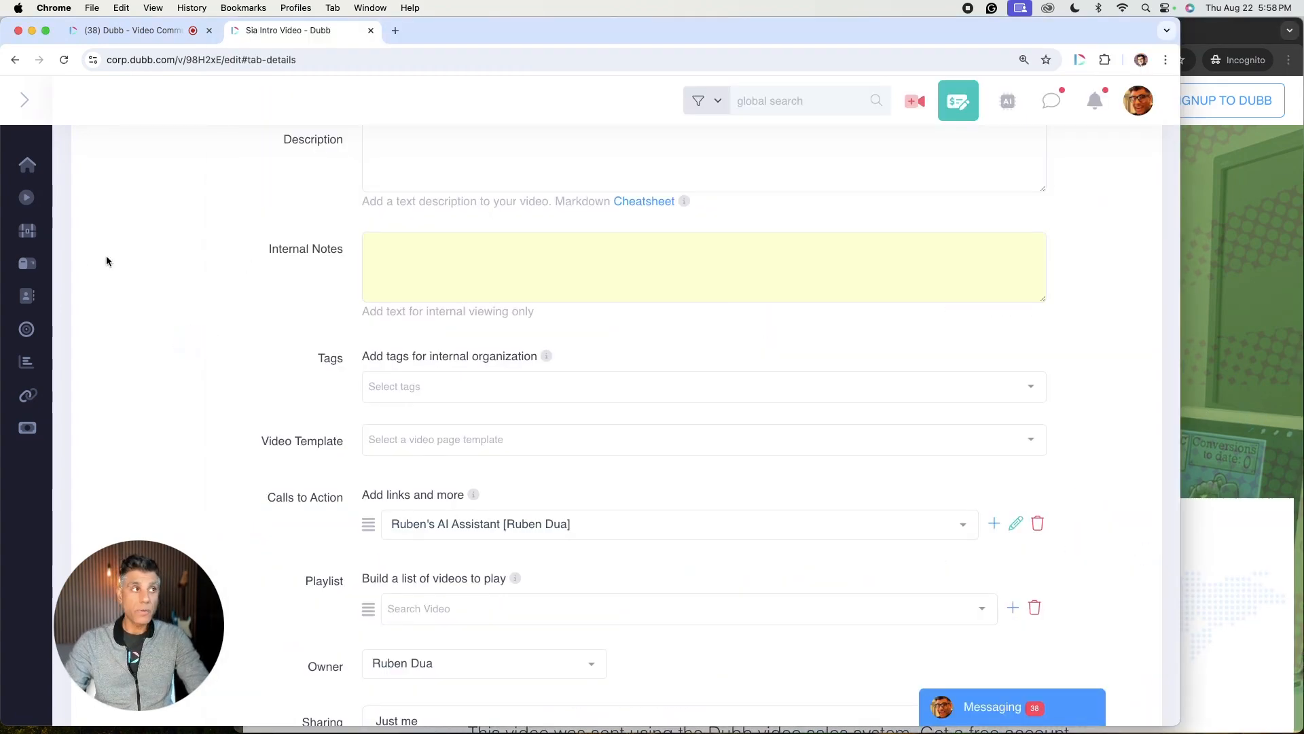
click(50, 230)
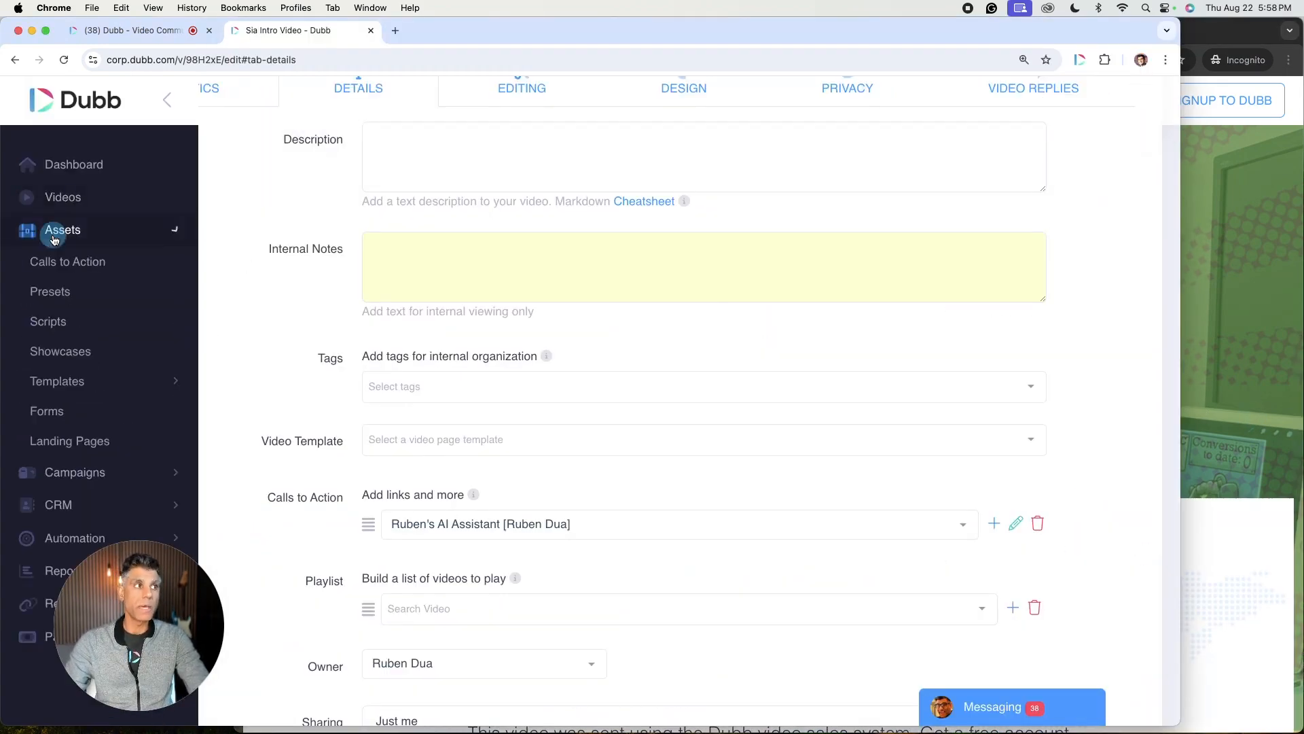
click(50, 291)
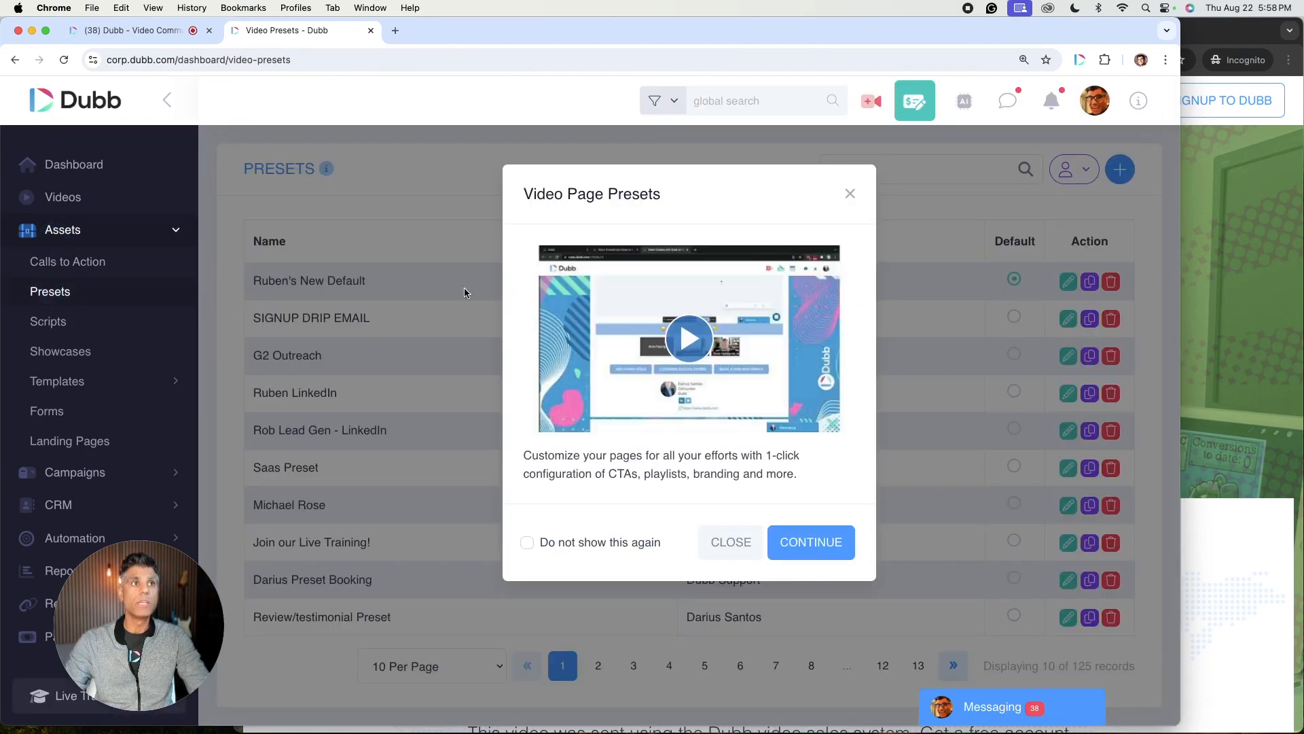
click(850, 195)
click(1069, 278)
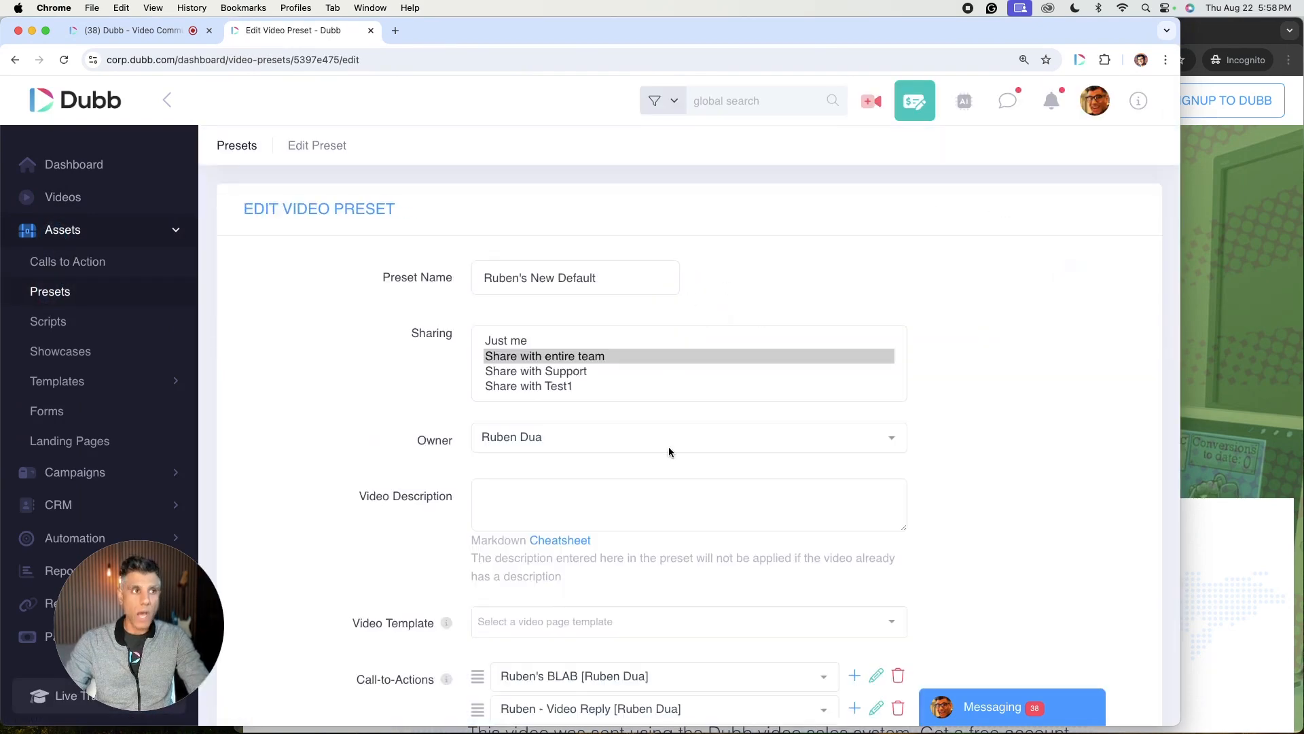
Step: Add another call-to-action to the preset by searching for "ai" and picking the matching AI assistant CTA
scroll(669, 446, down, 5)
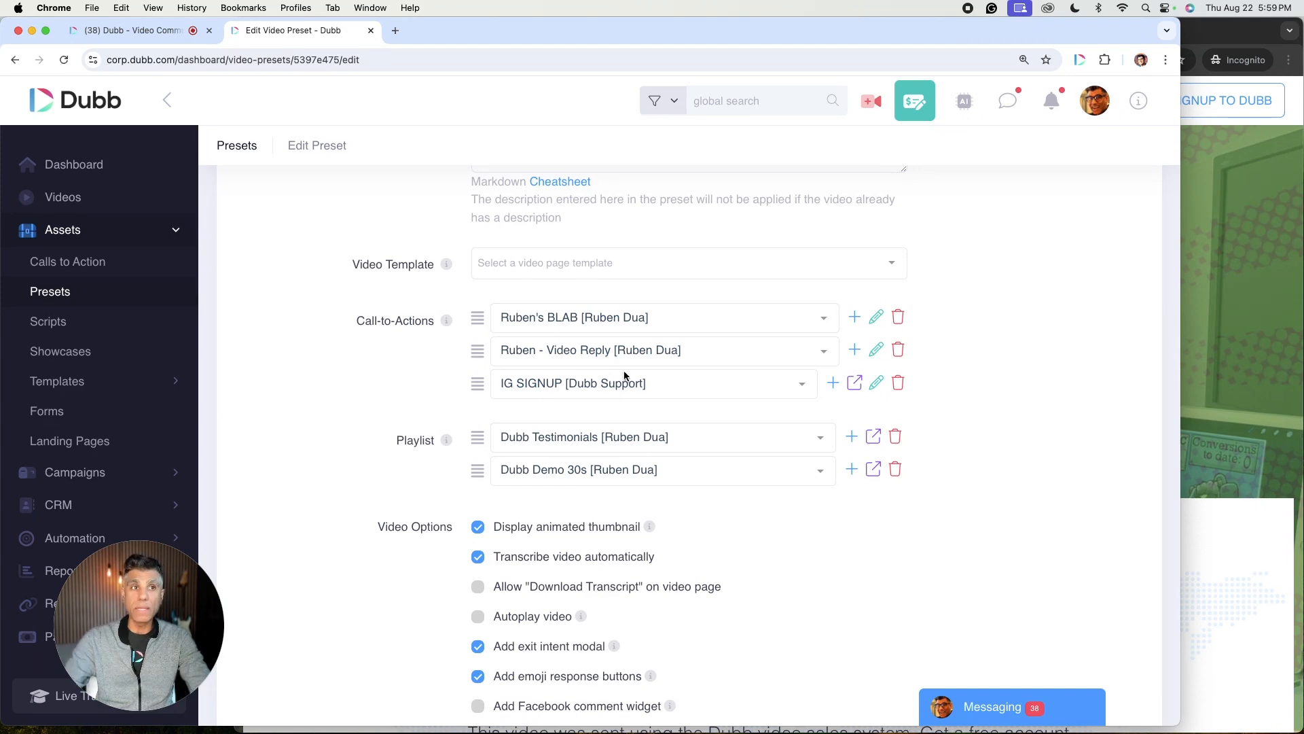
click(833, 383)
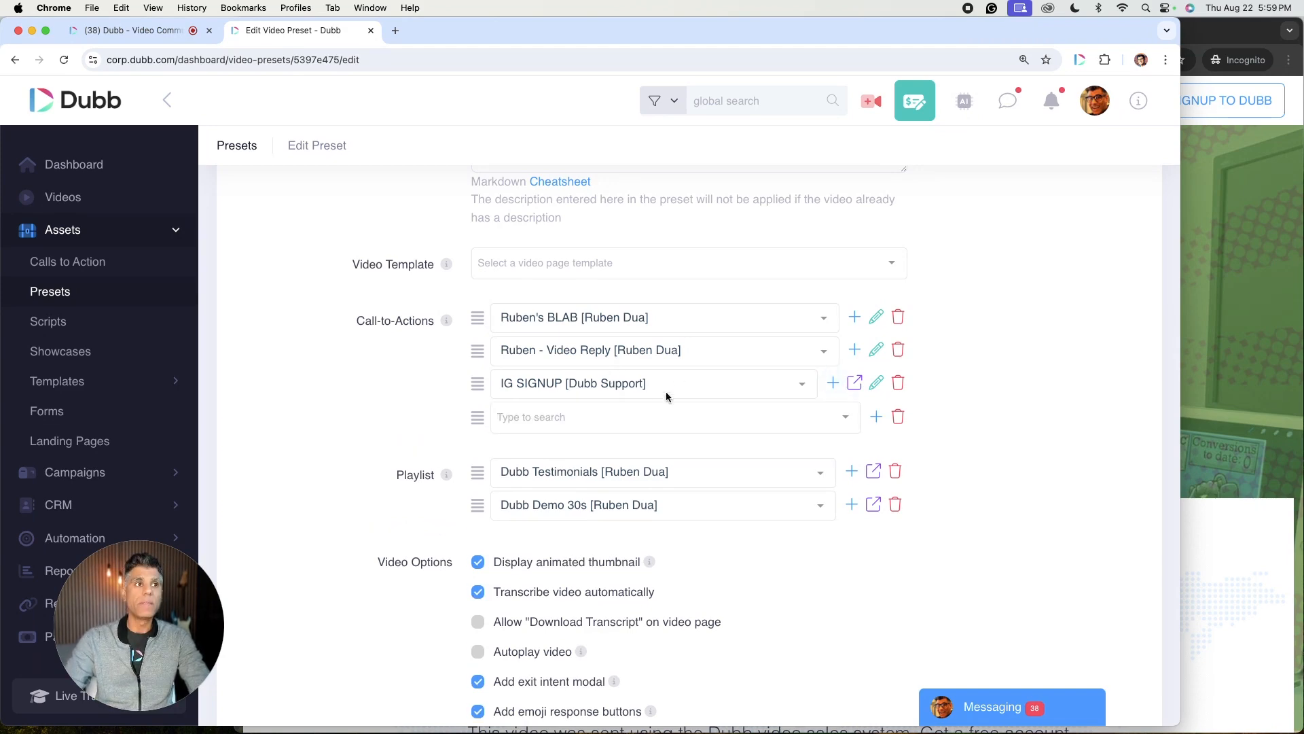
click(588, 415)
text(ai)
click(568, 456)
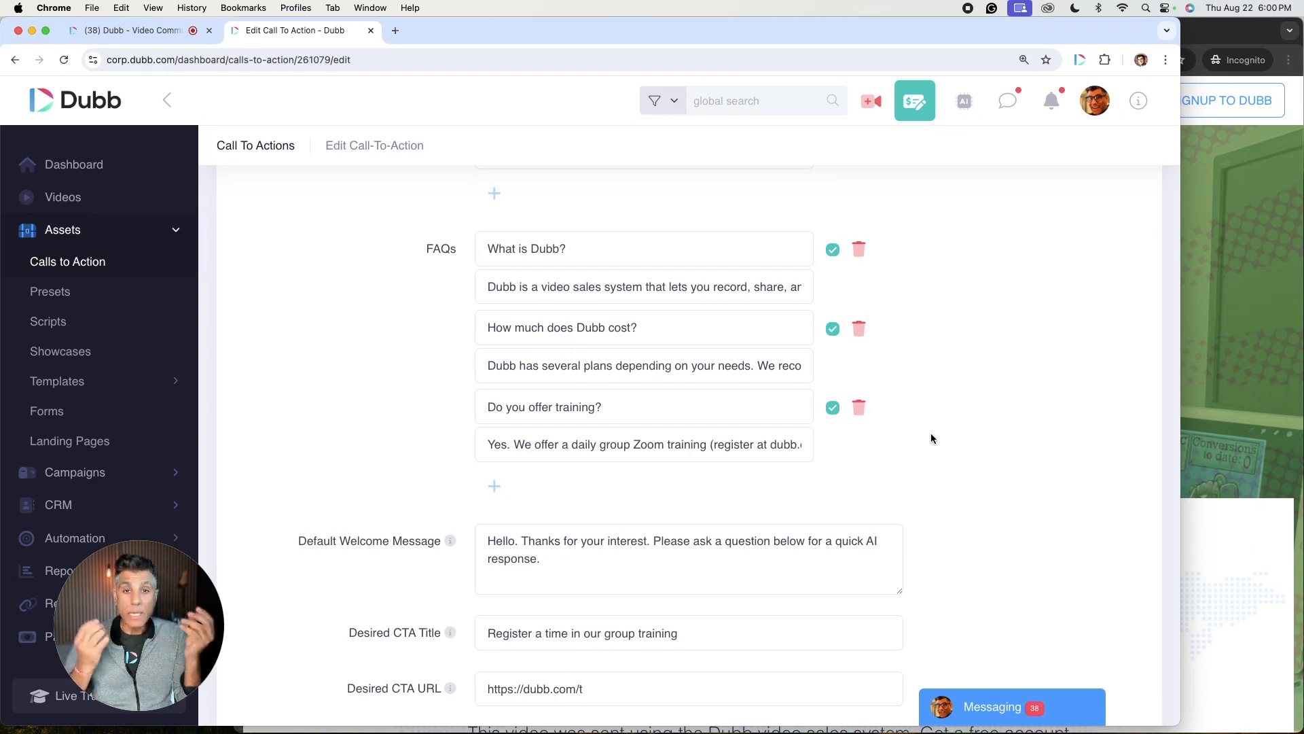
Step: Review the AI assistant CTA's Desired CTA Title and Desired CTA URL settings
scroll(795, 577, down, 3)
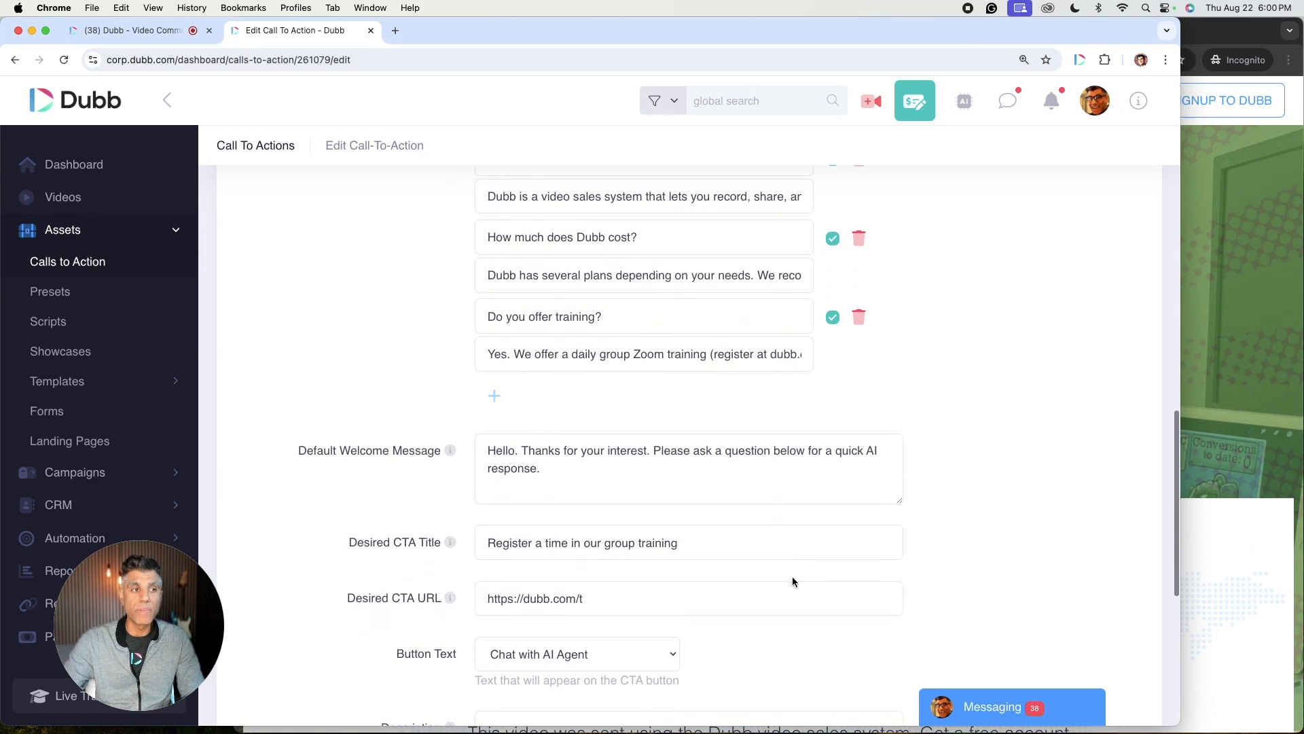
click(625, 599)
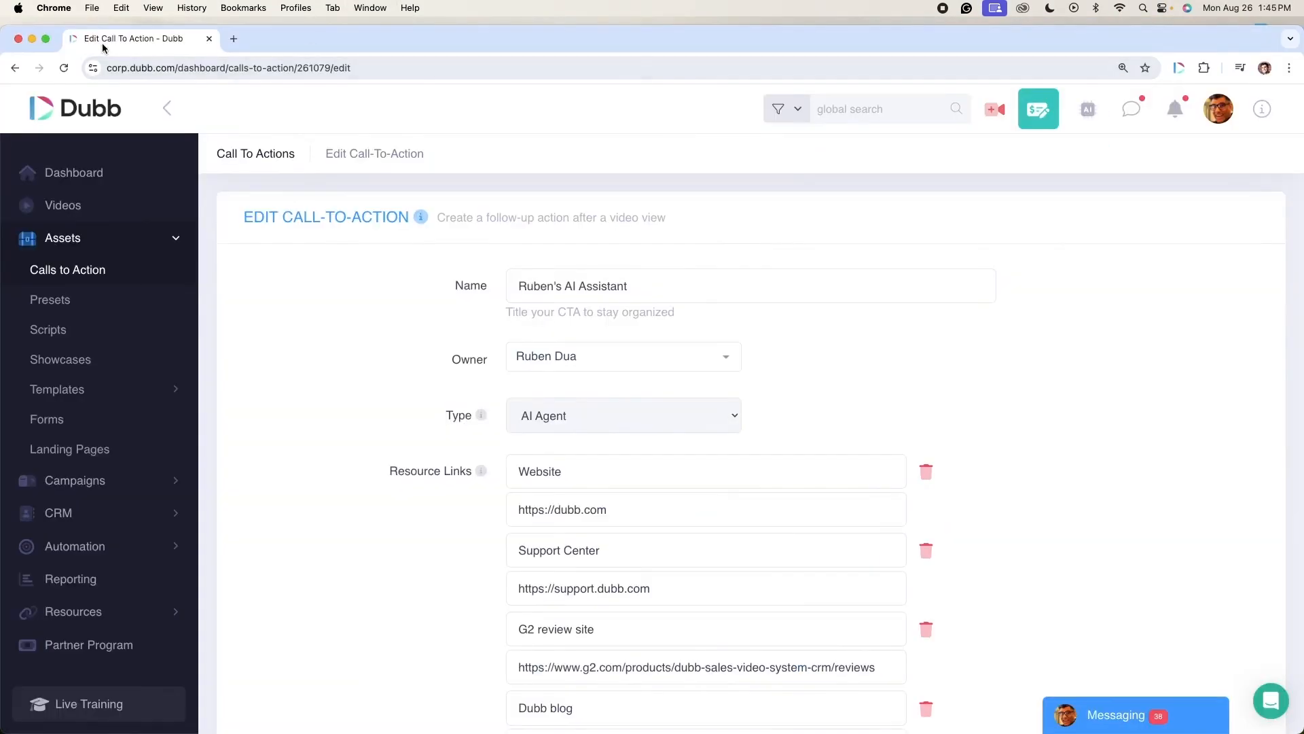
drag(647, 58, 661, 29)
scroll(655, 451, down, 1)
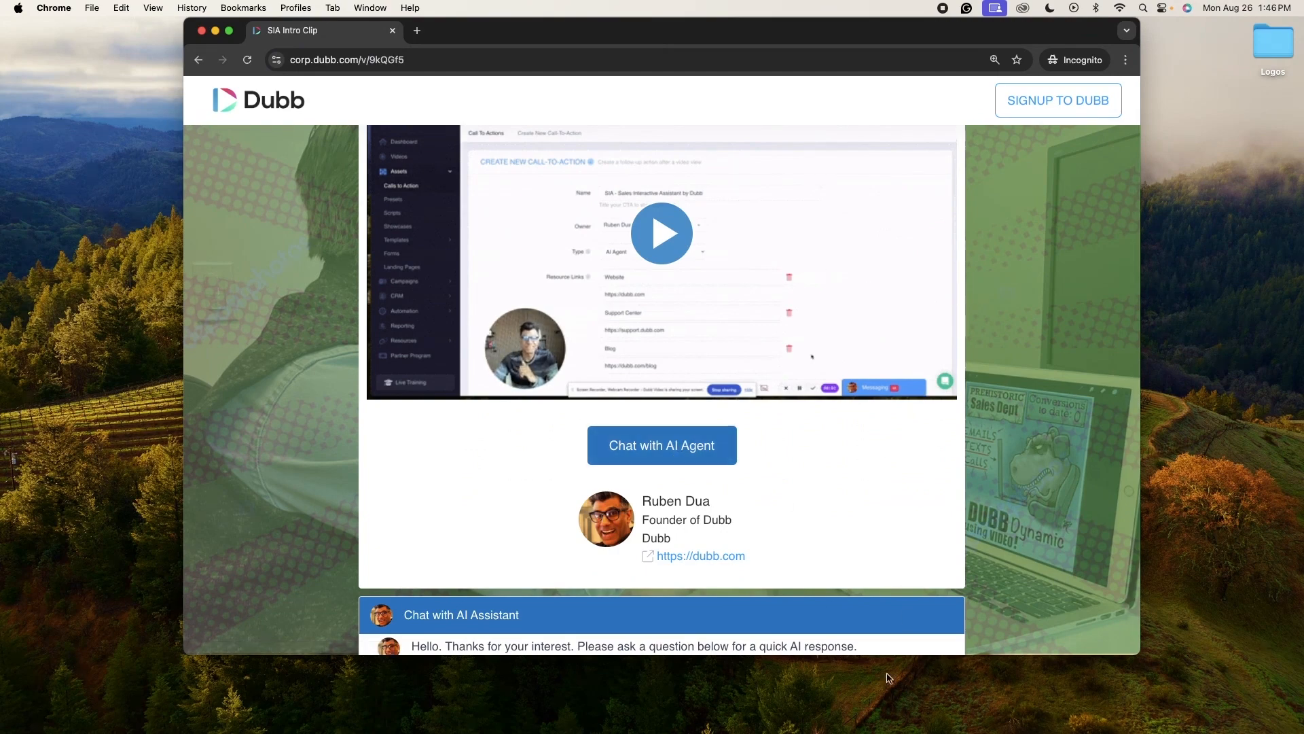
click(800, 722)
scroll(797, 469, up, 3)
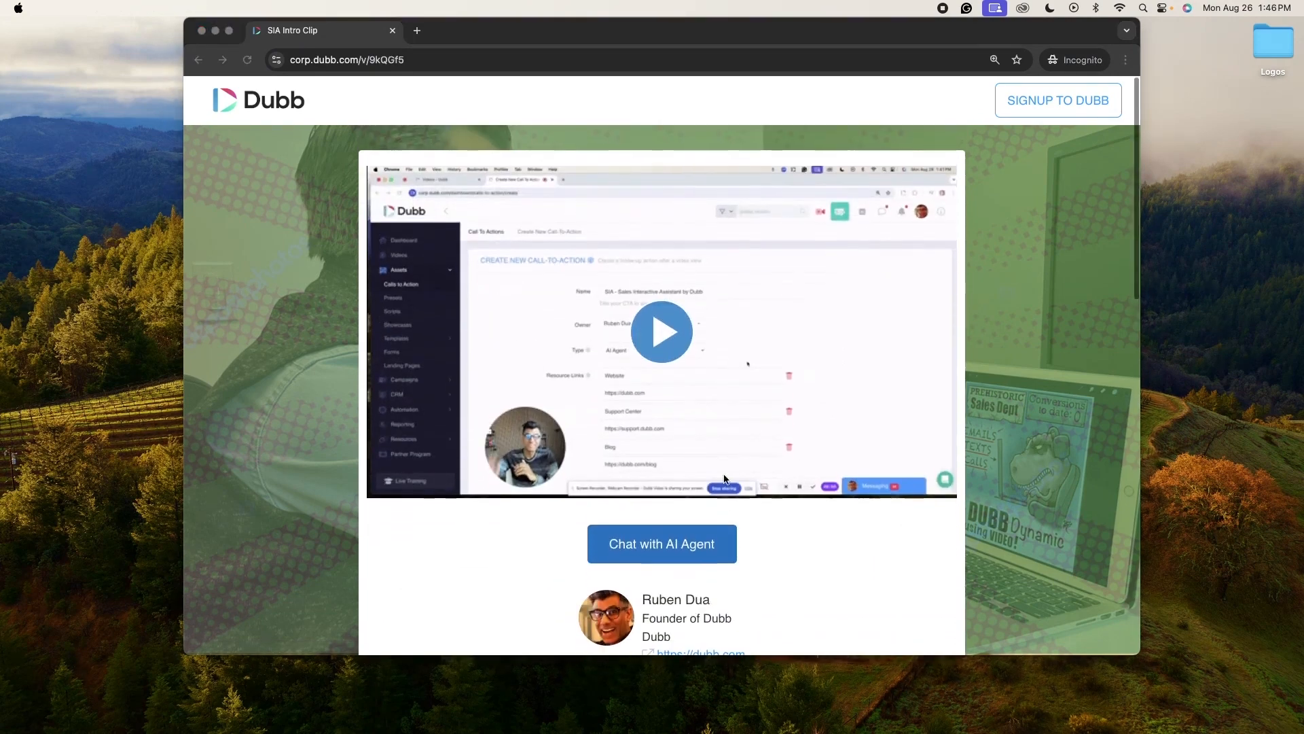
click(1090, 150)
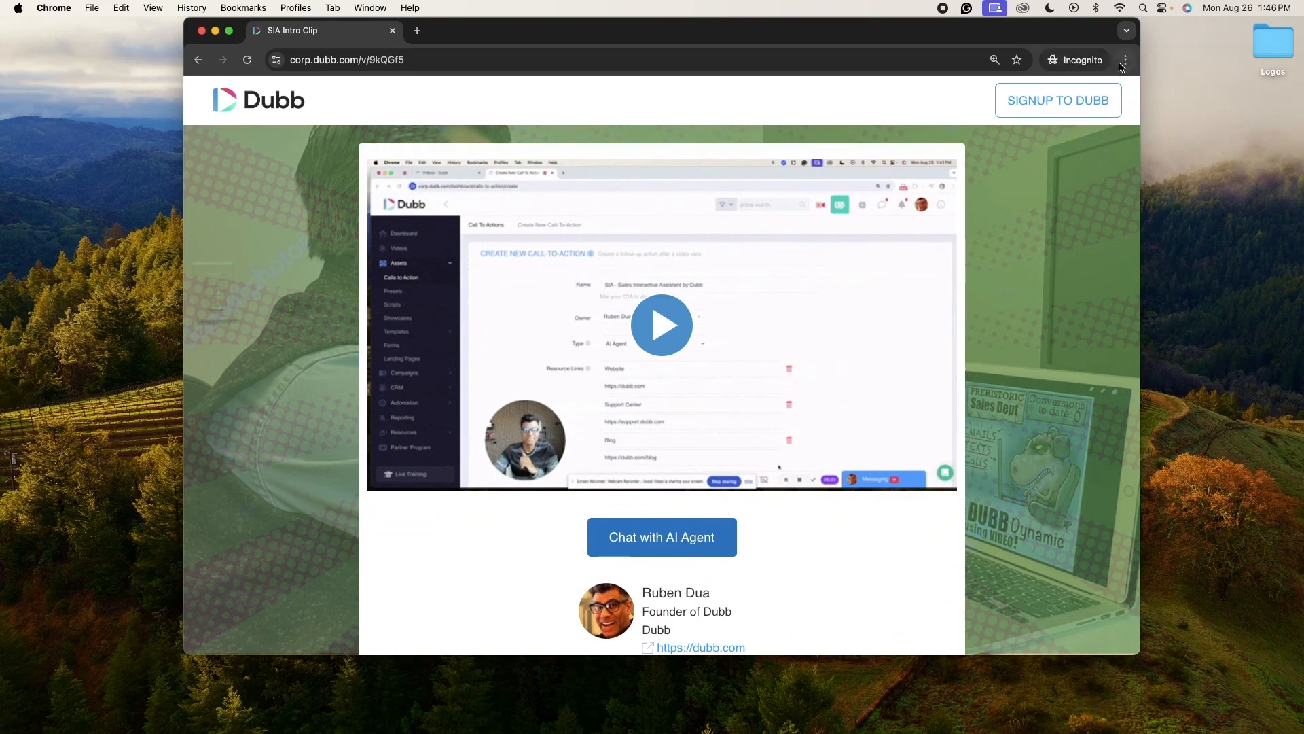
click(1126, 61)
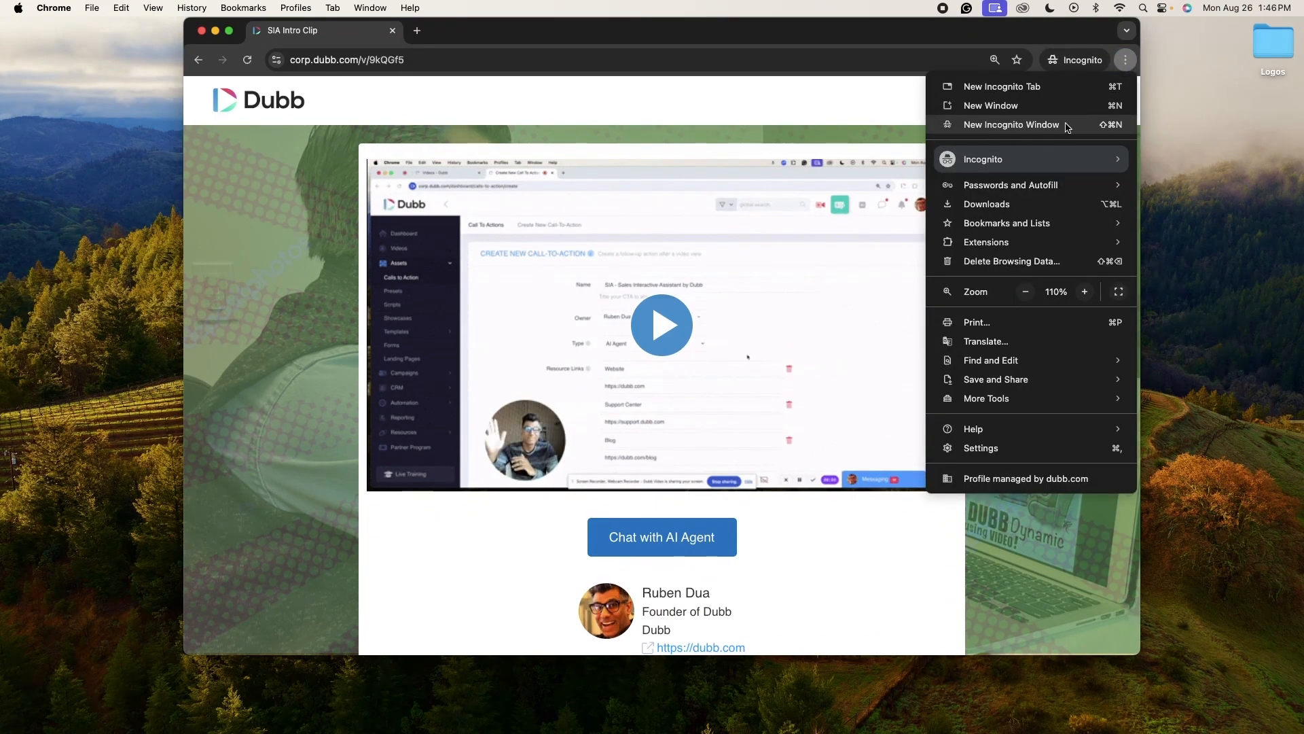
click(1083, 32)
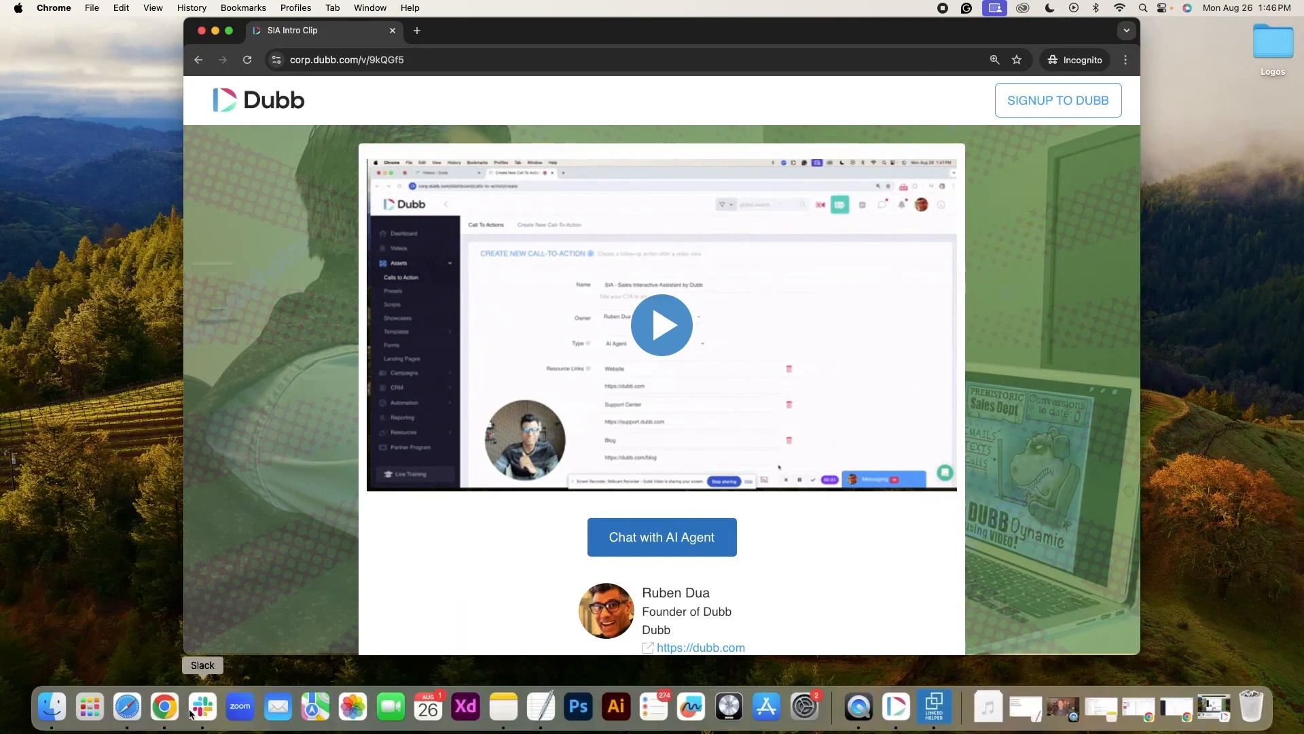
click(127, 723)
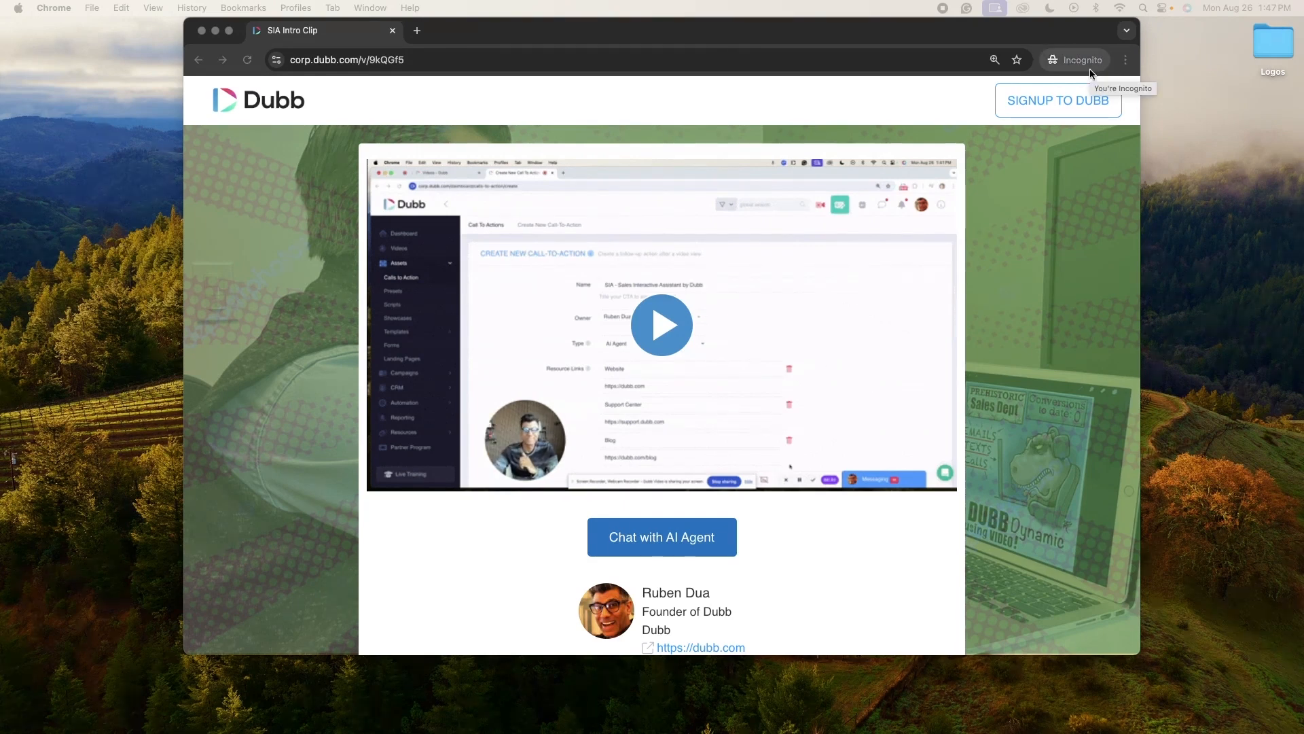
Step: Open the Chat with AI Agent conversation on the SIA Intro Clip video page
click(662, 539)
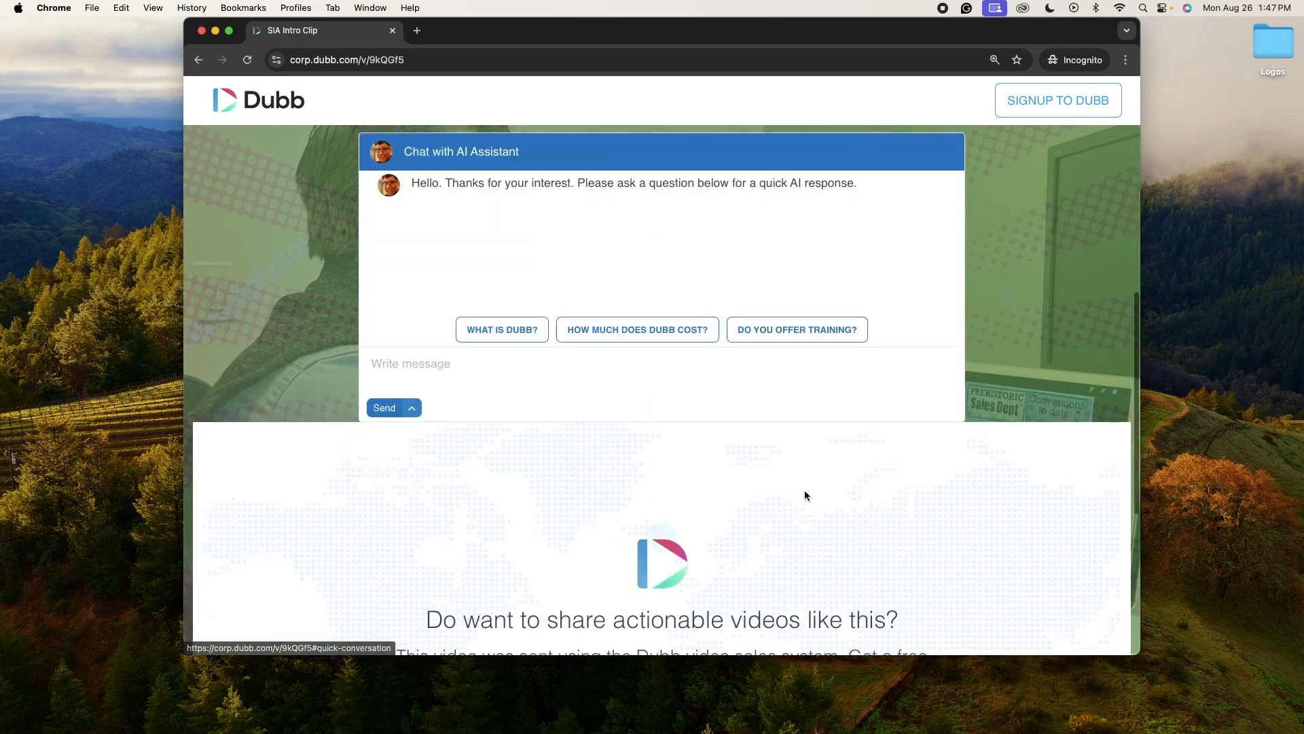
click(443, 397)
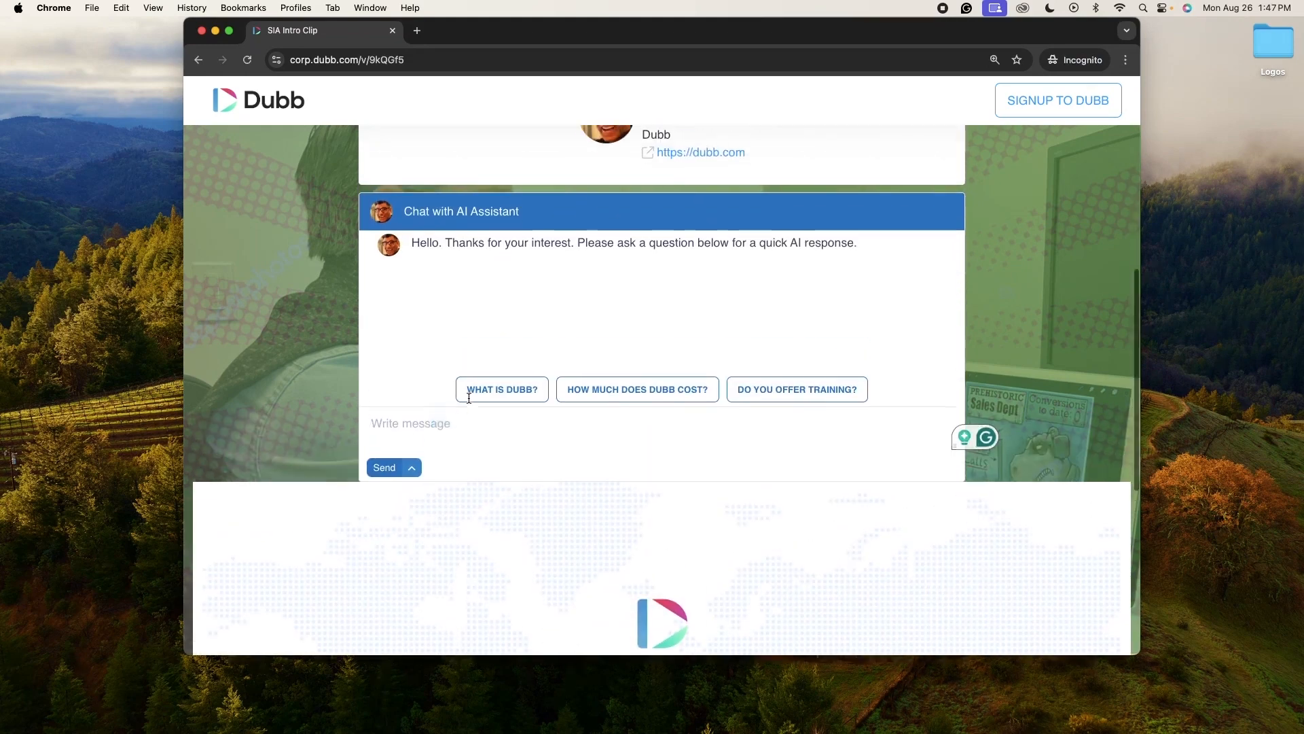
drag(630, 33, 629, 36)
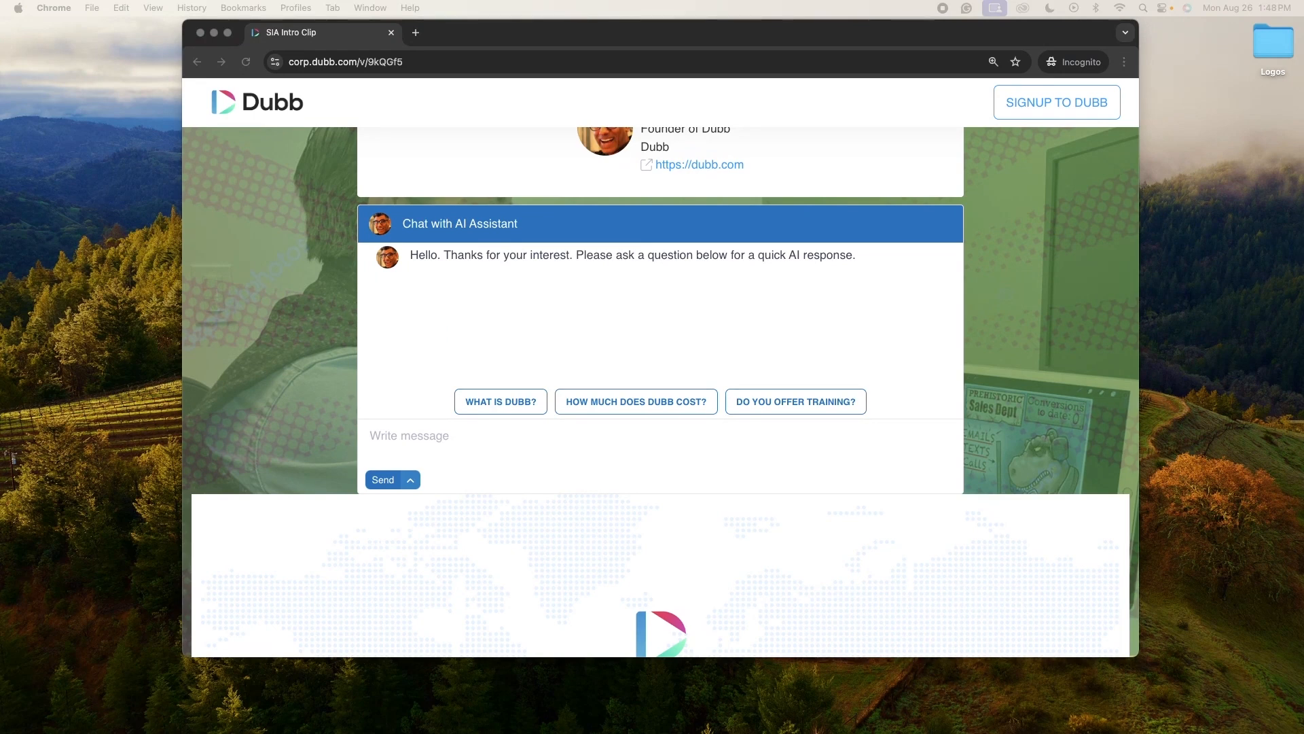
Step: Ask the AI assistant "Can I use Dubb for my team to sell more?" and send it
click(507, 434)
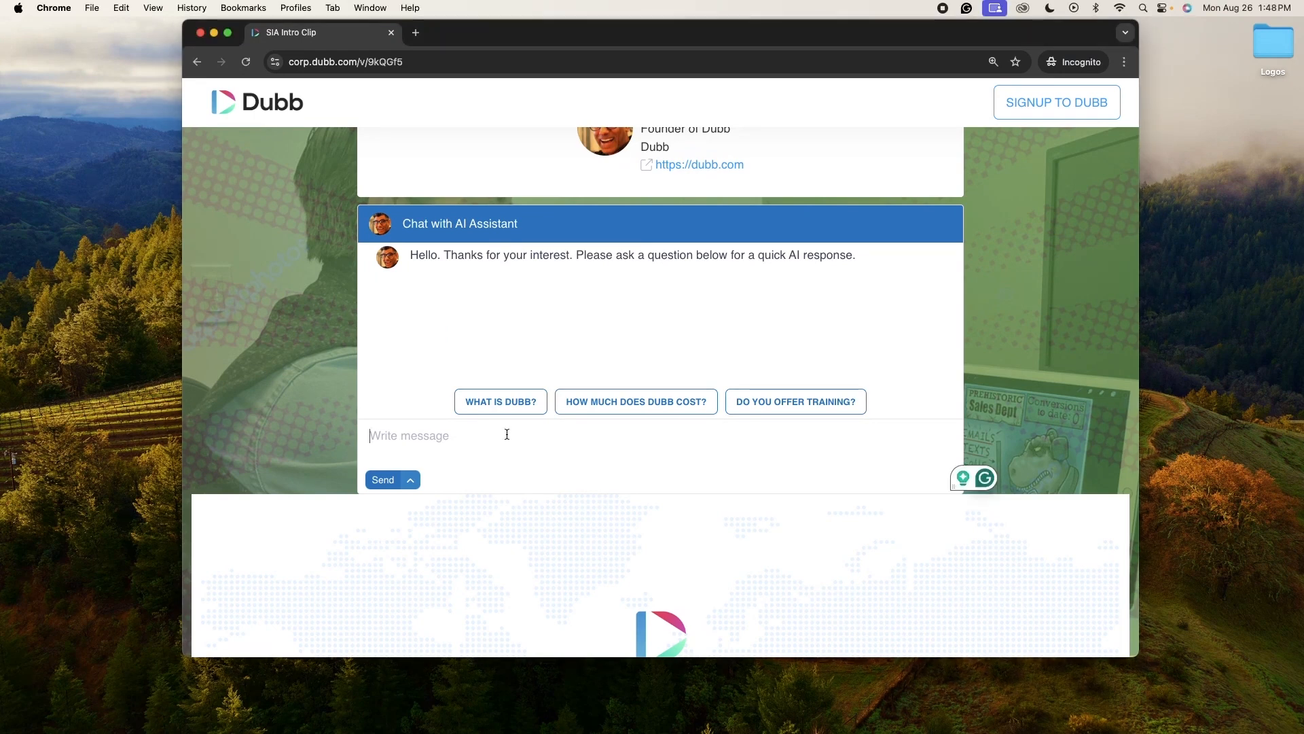
text(Can )
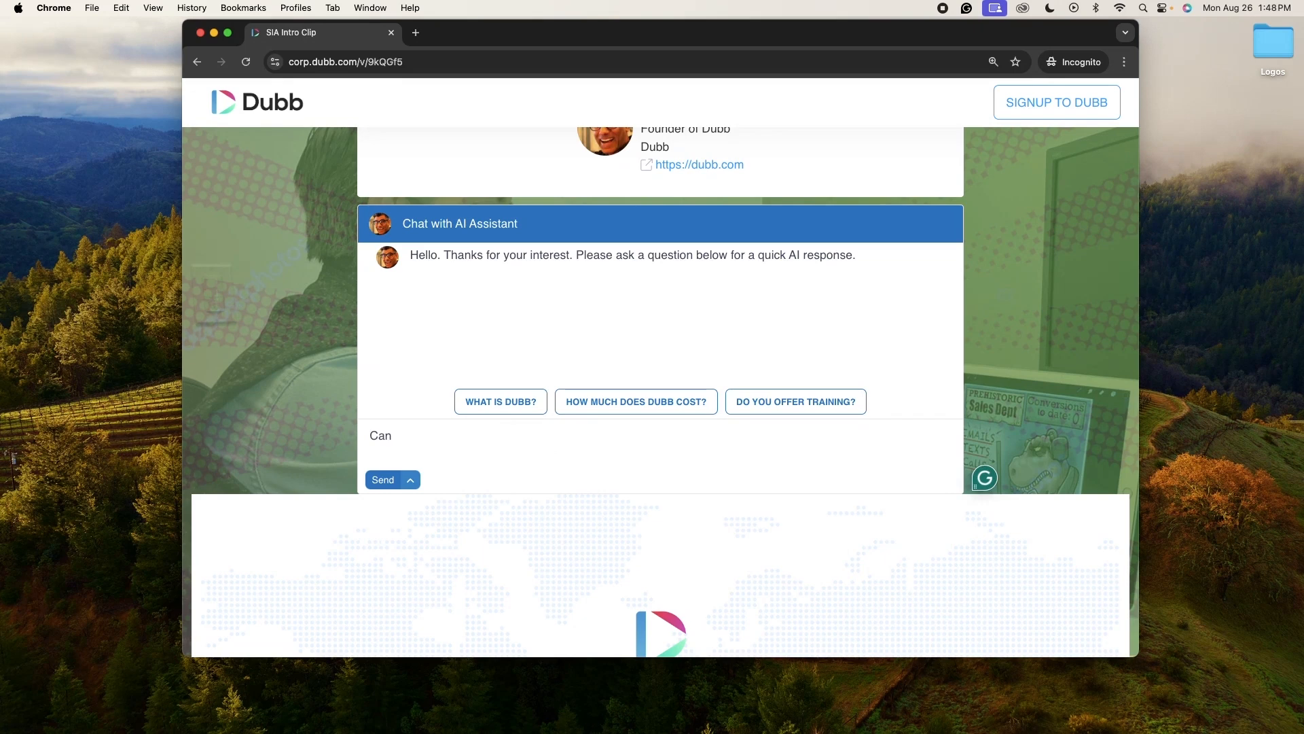
text(I use Dubb to sell more for)
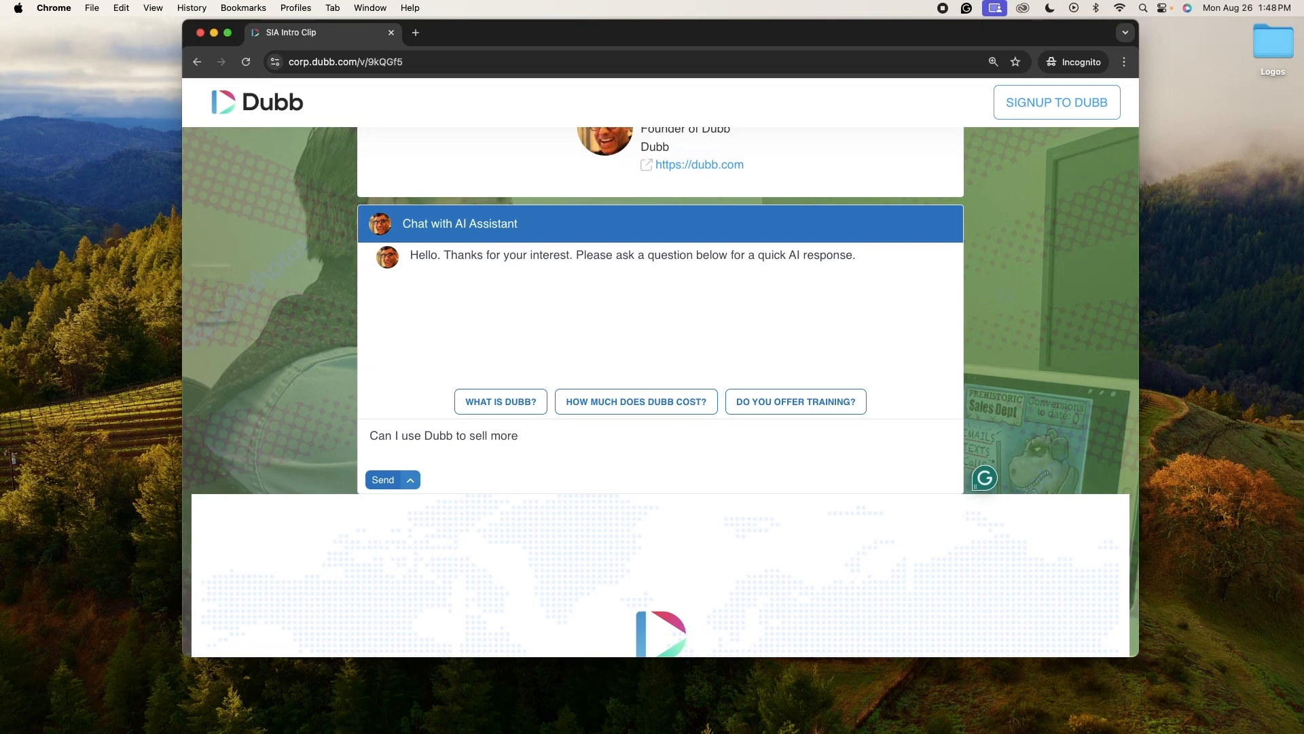
click(456, 435)
text(for me)
key(BackSpace)
text(y team)
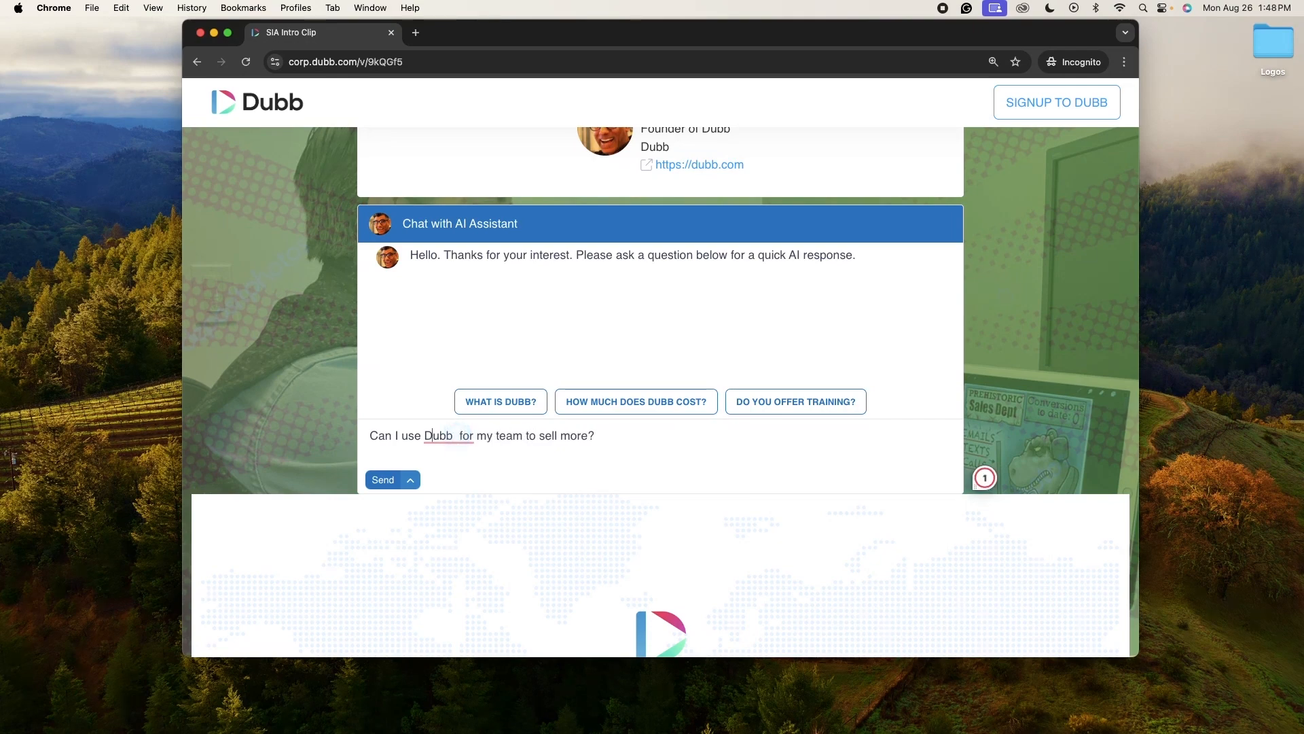
key(Return)
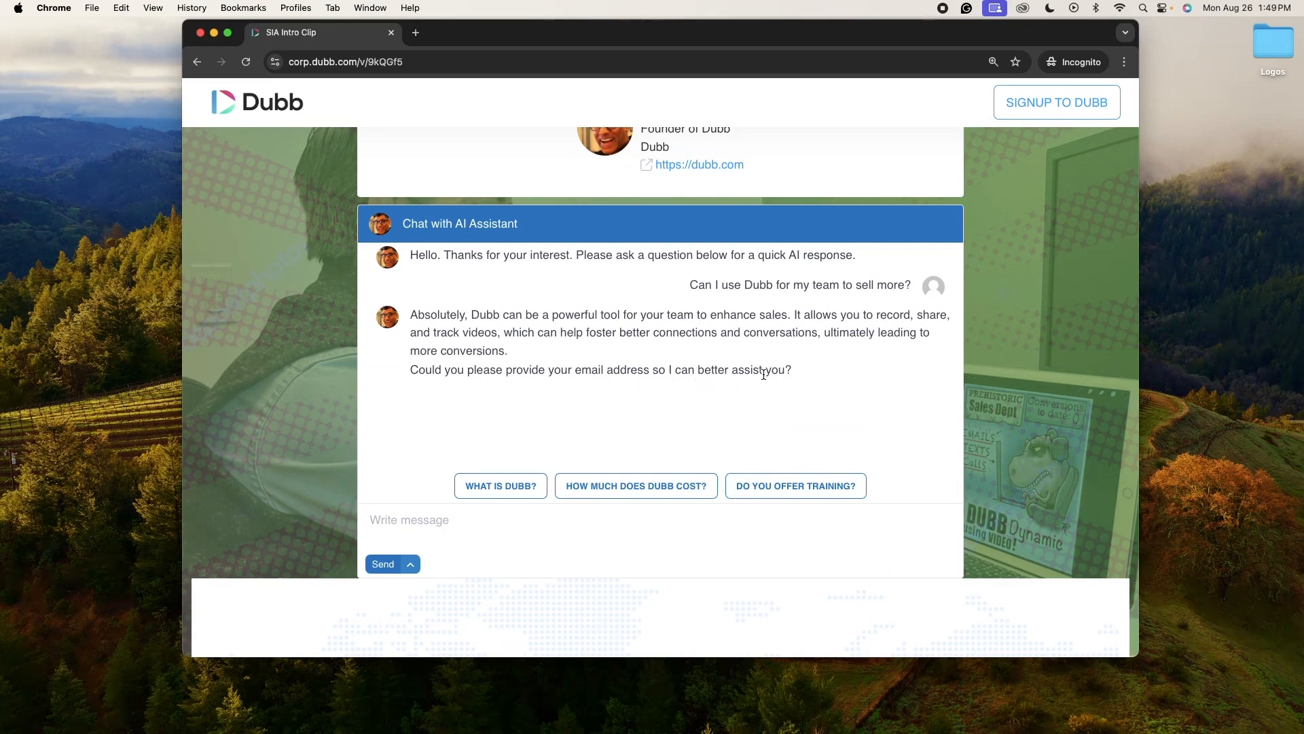
Step: Reply to the AI assistant with the visitor's e-mail address and send it
click(516, 521)
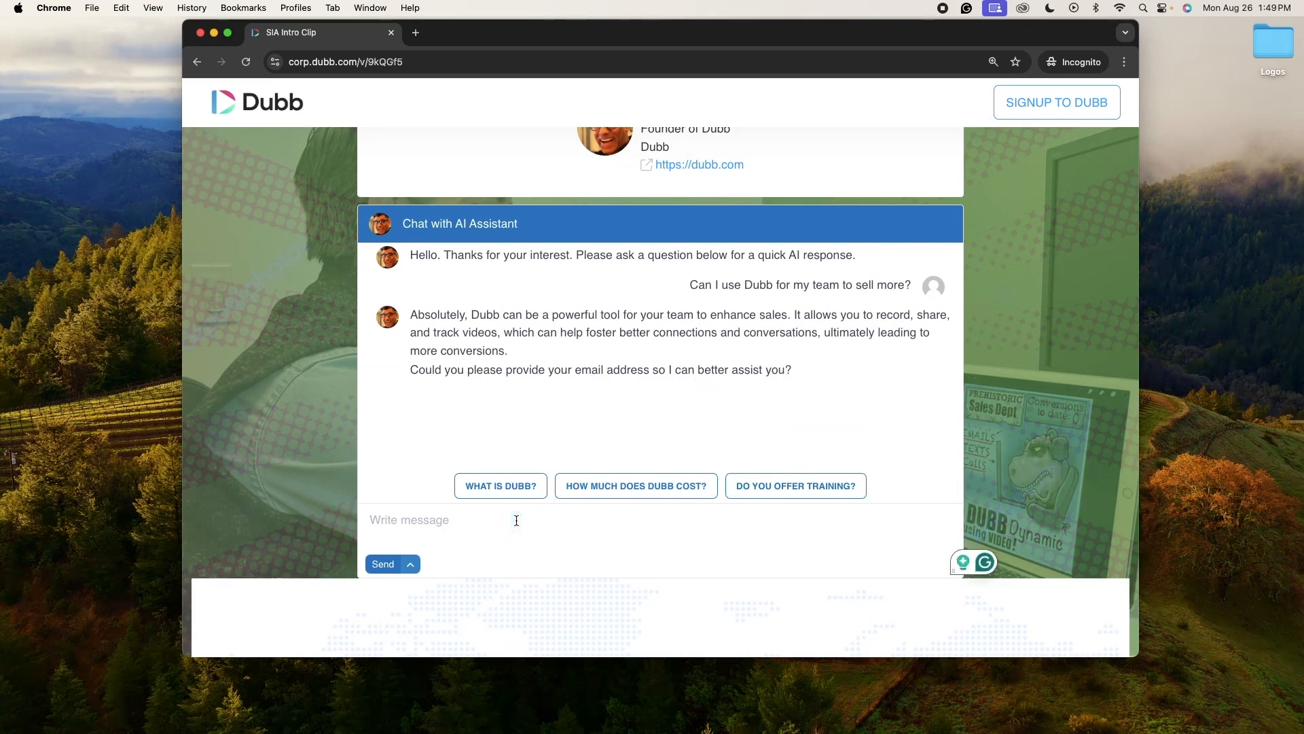
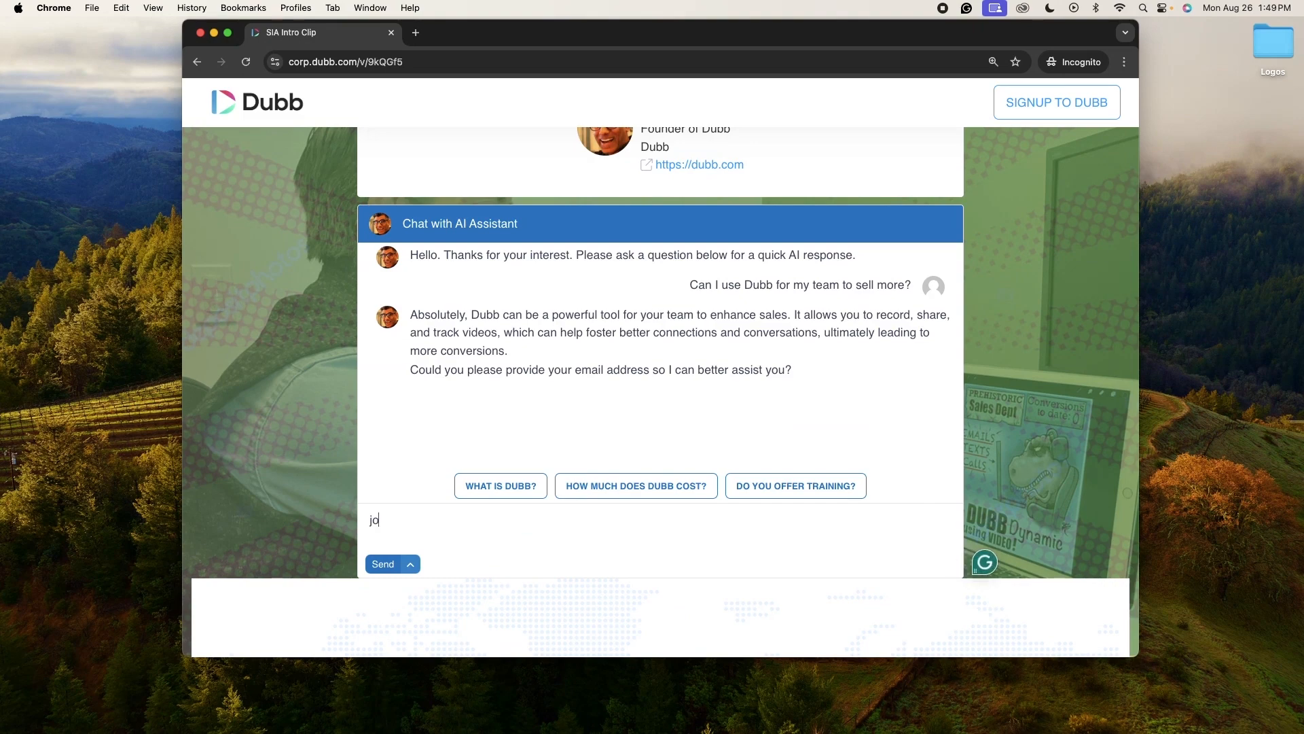
click(395, 562)
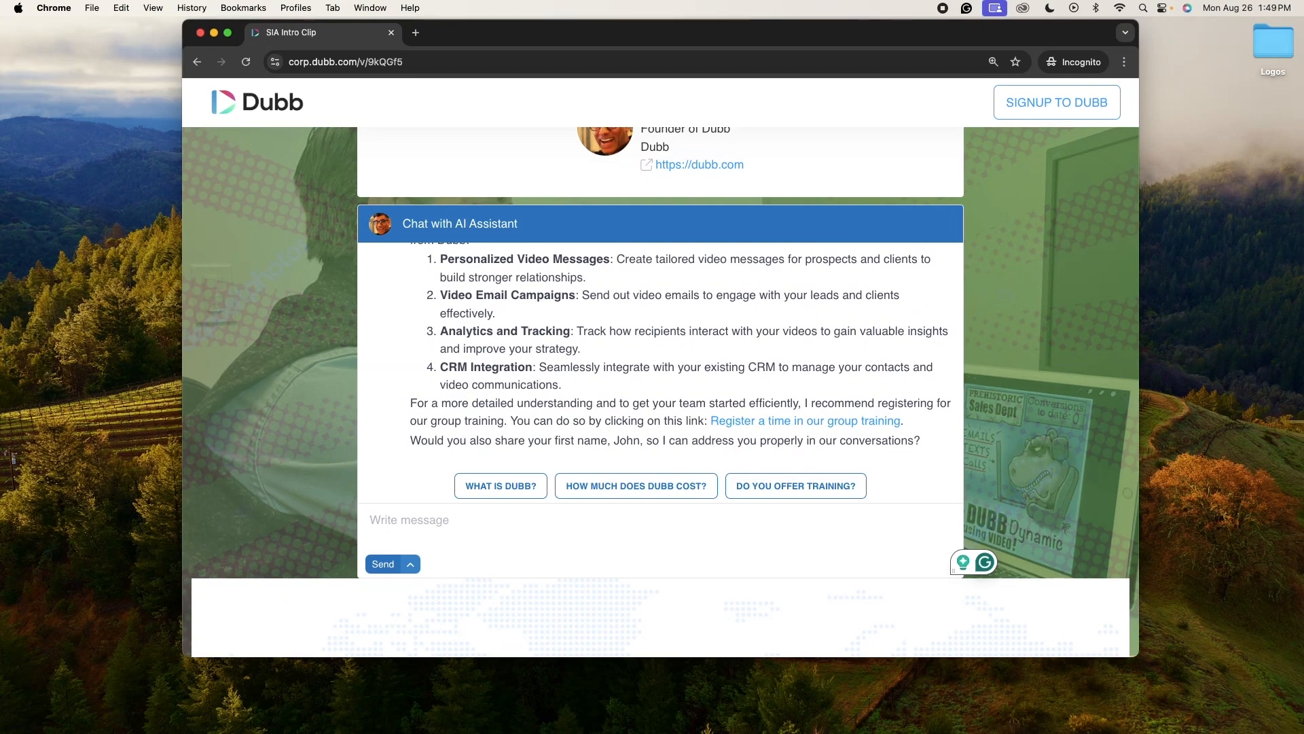
Step: Ask "As an individual sales leader how can I use Dubb to increase my pipeline?" and send it
text(As)
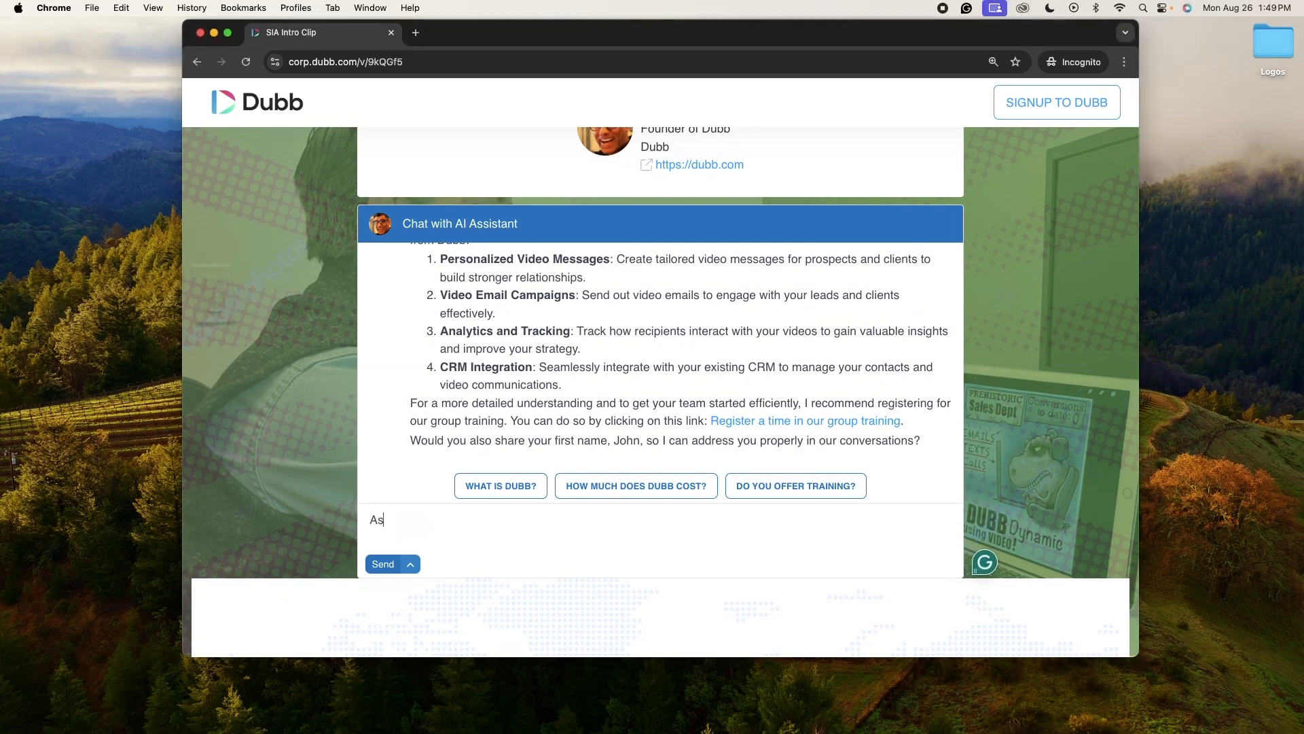
text( an individual sales leader how can I u)
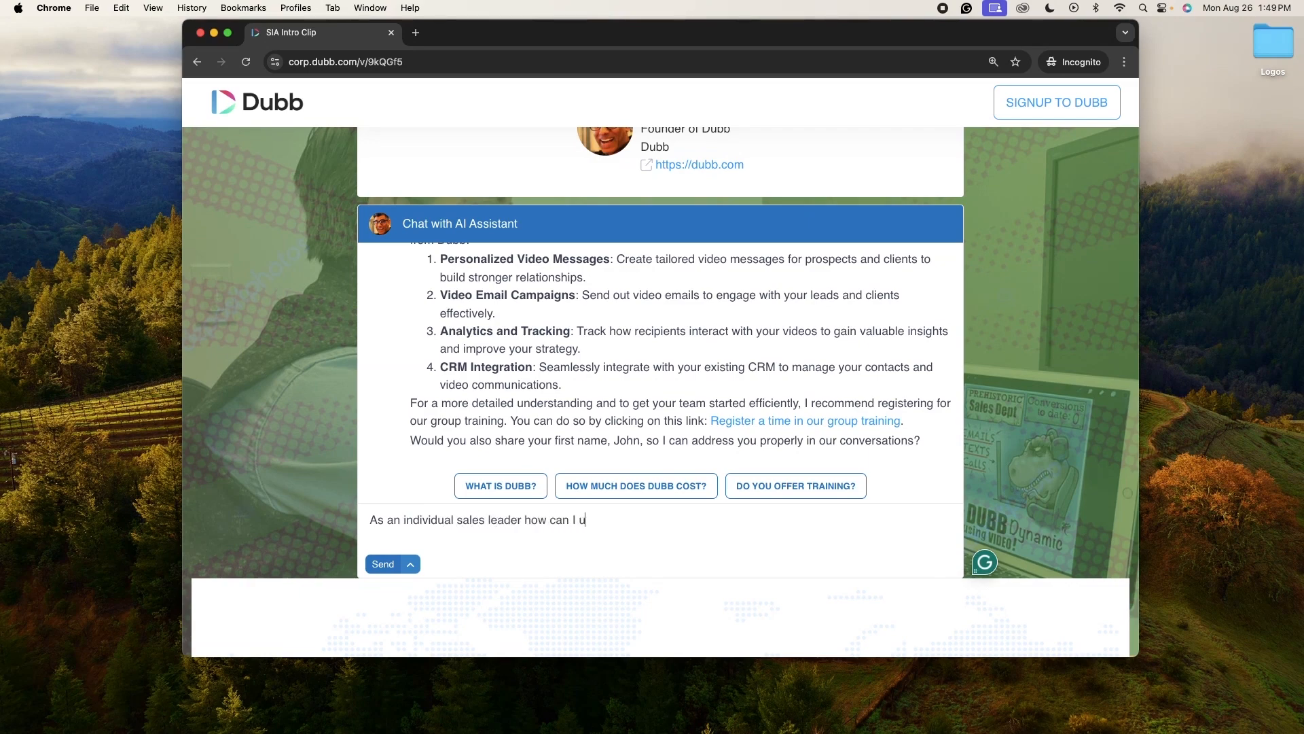
text(se Dubb to increase my pipeline?)
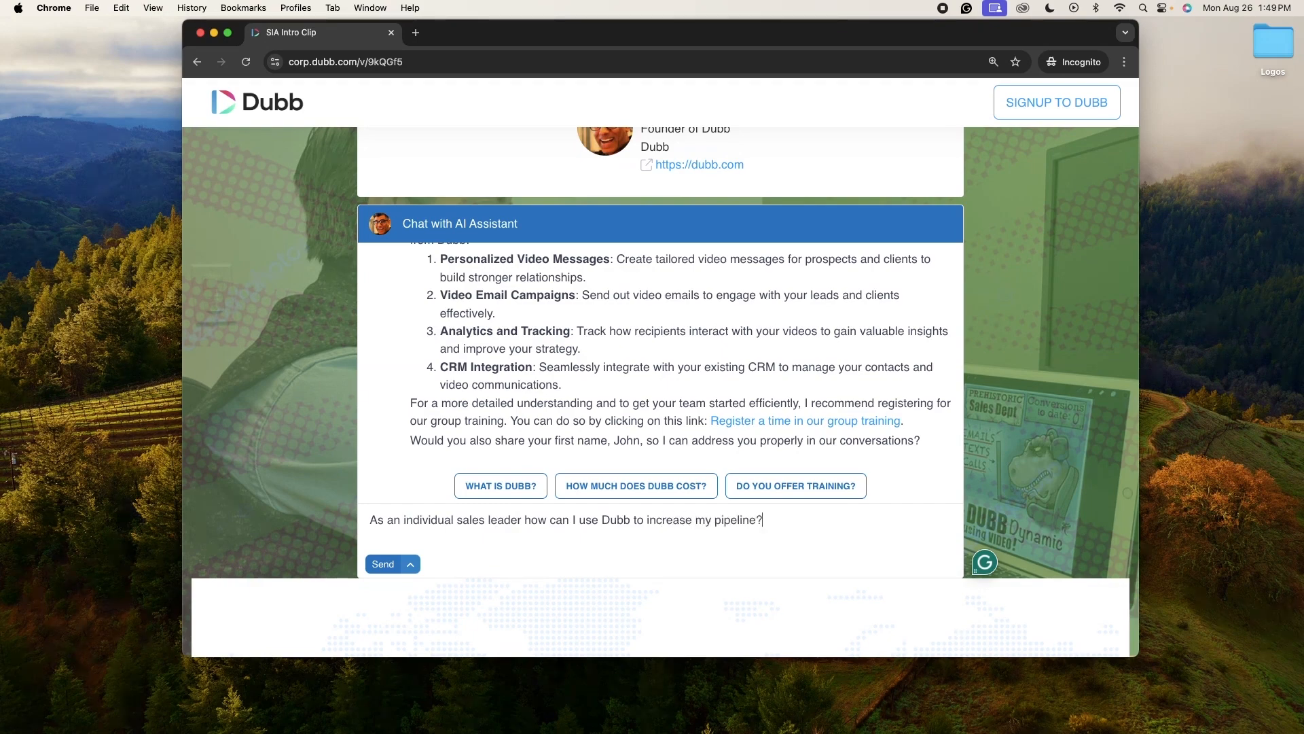
key(Return)
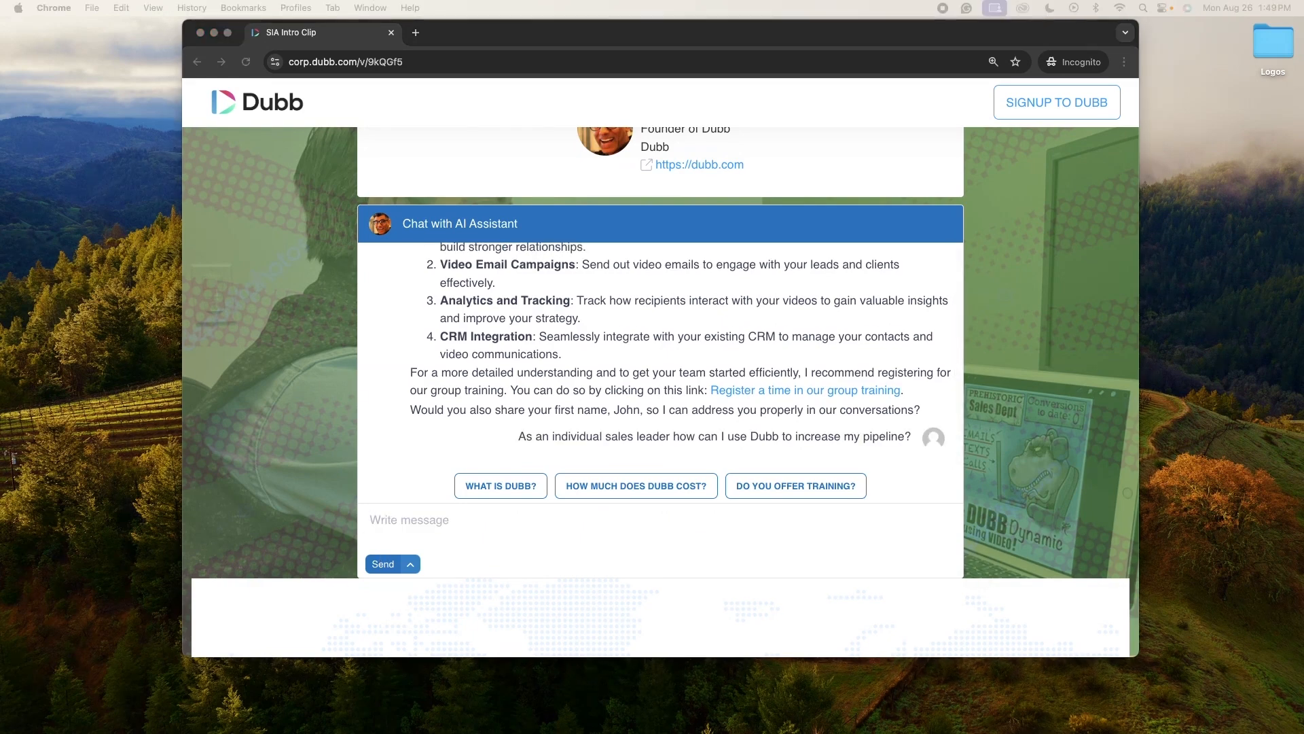
Step: Read through the AI assistant's answer about increasing the pipeline
scroll(708, 387, up, 2)
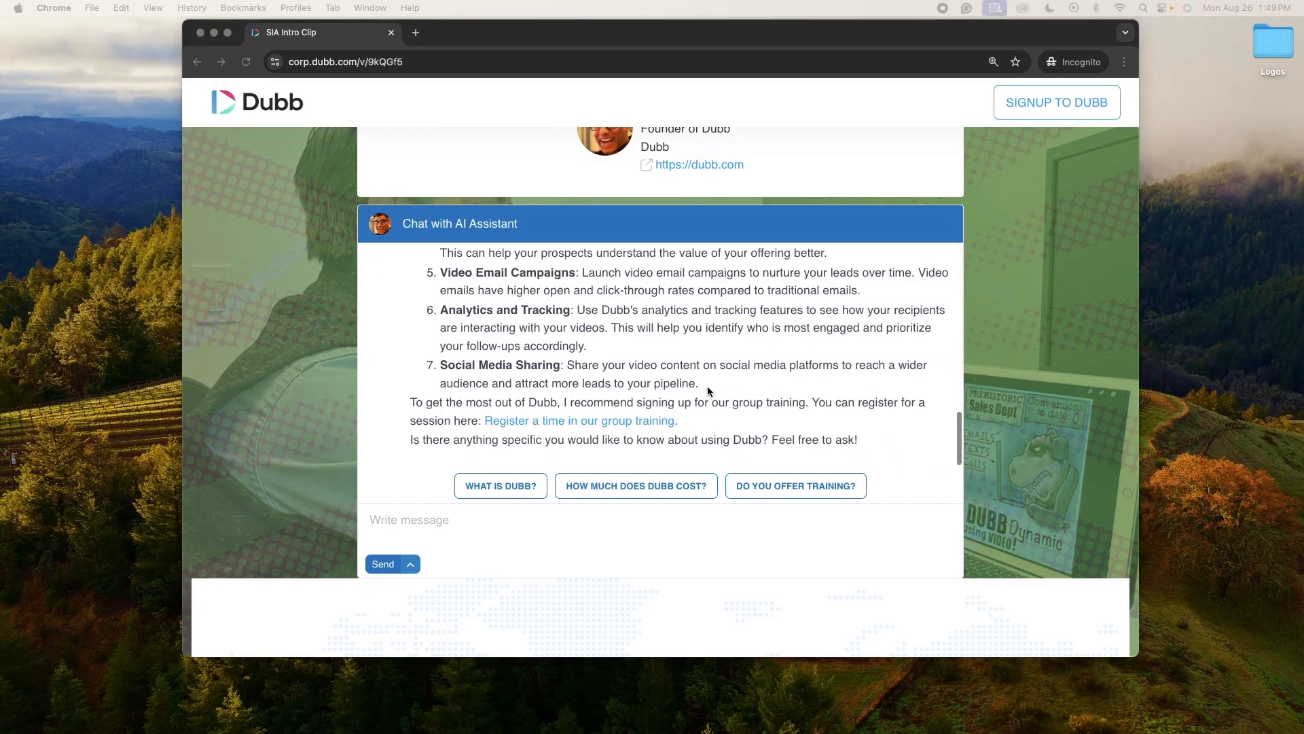
scroll(707, 386, up, 5)
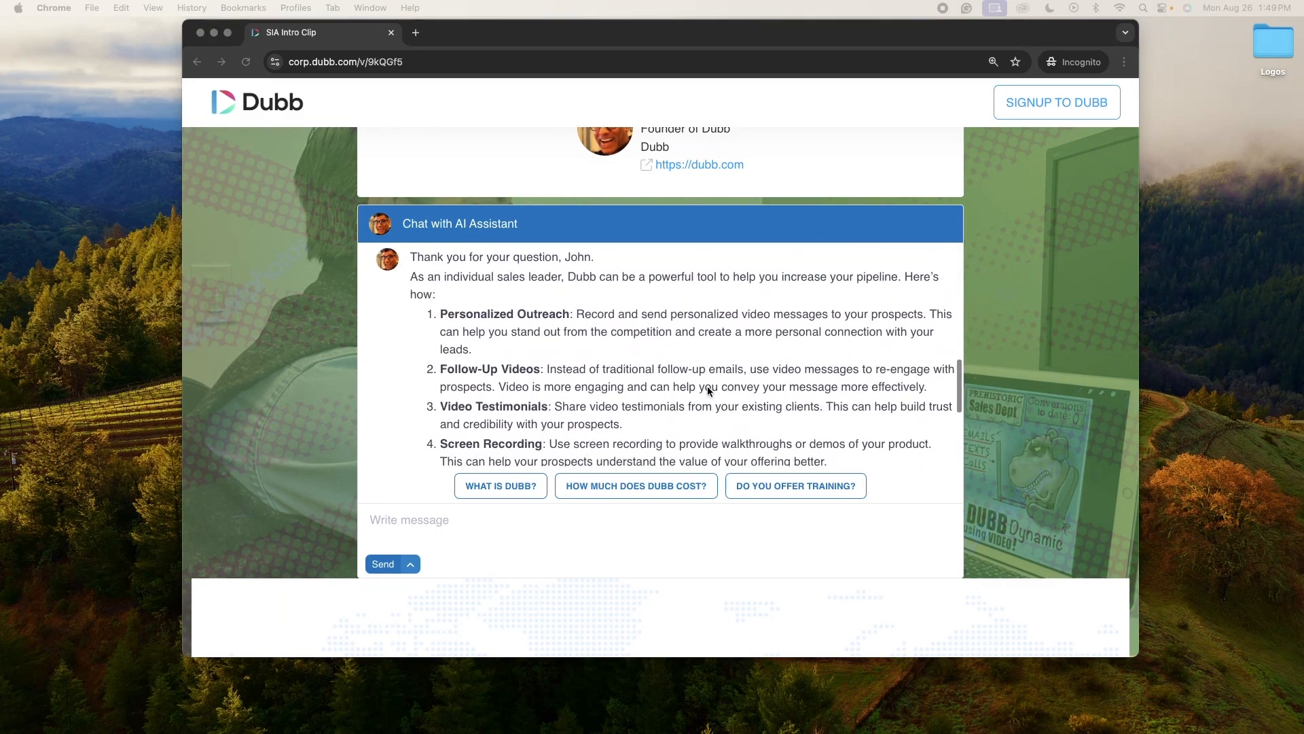
scroll(707, 386, down, 2)
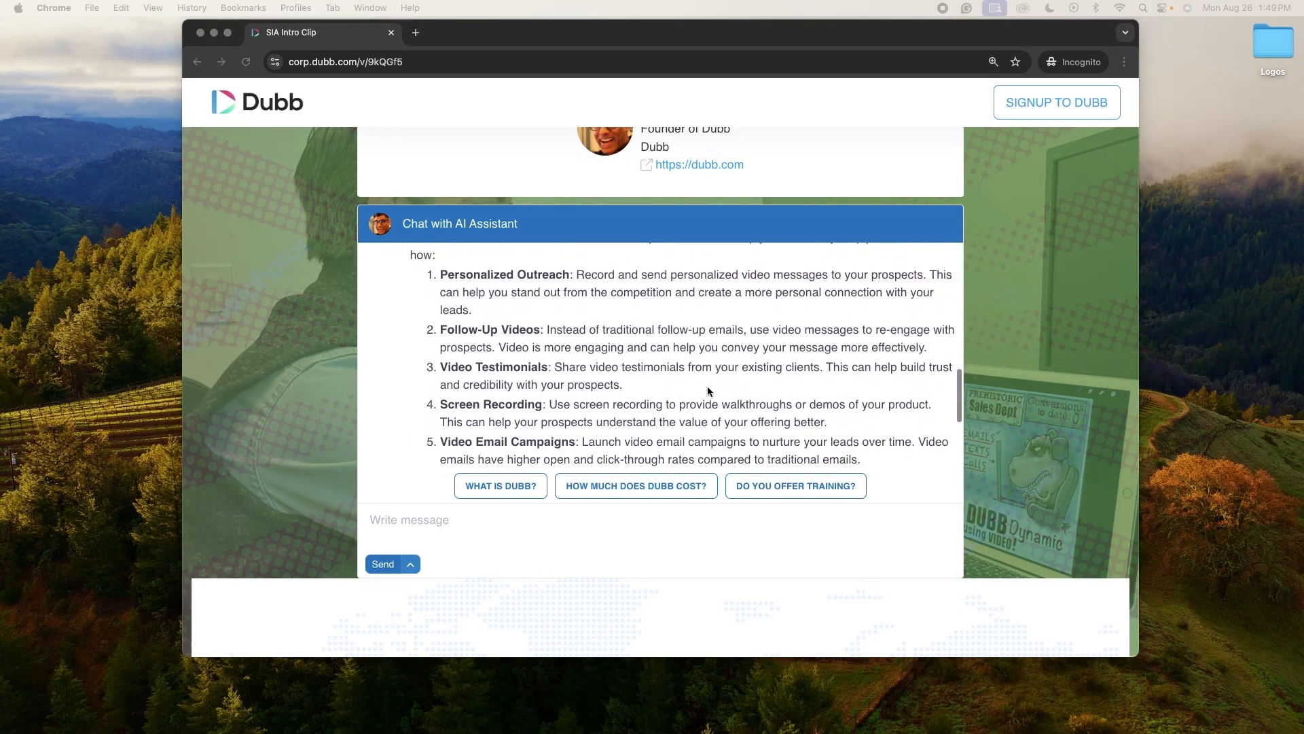
scroll(707, 392, down, 3)
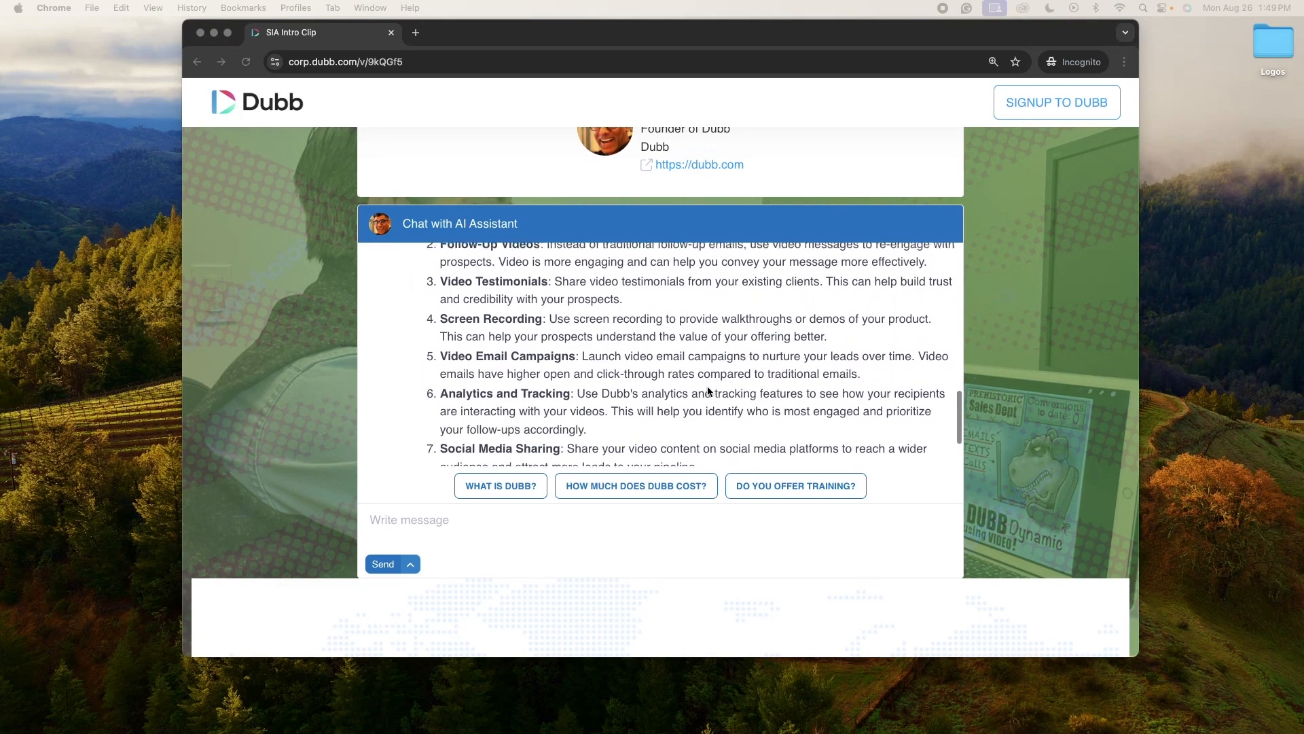
scroll(707, 392, down, 4)
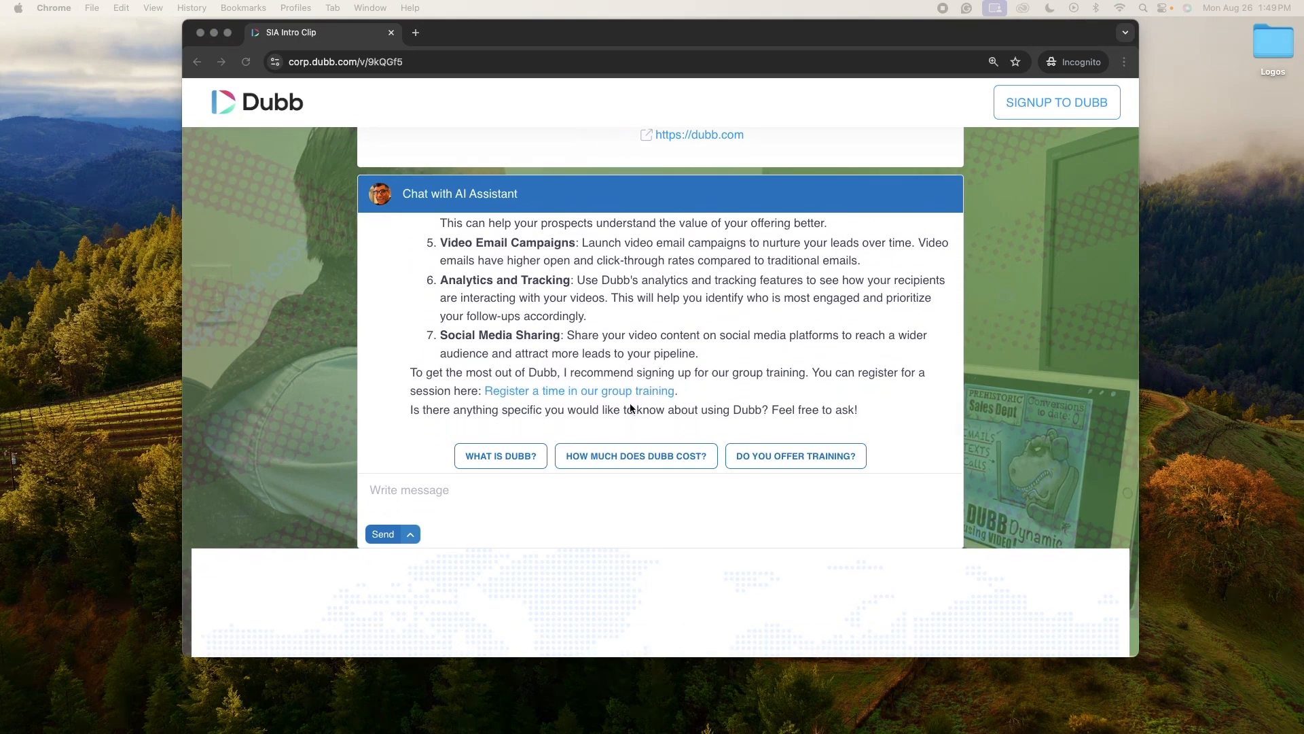
Step: Switch to the dashboard to review the call-to-action's desired CTA title and URL, then return to the video page
click(631, 408)
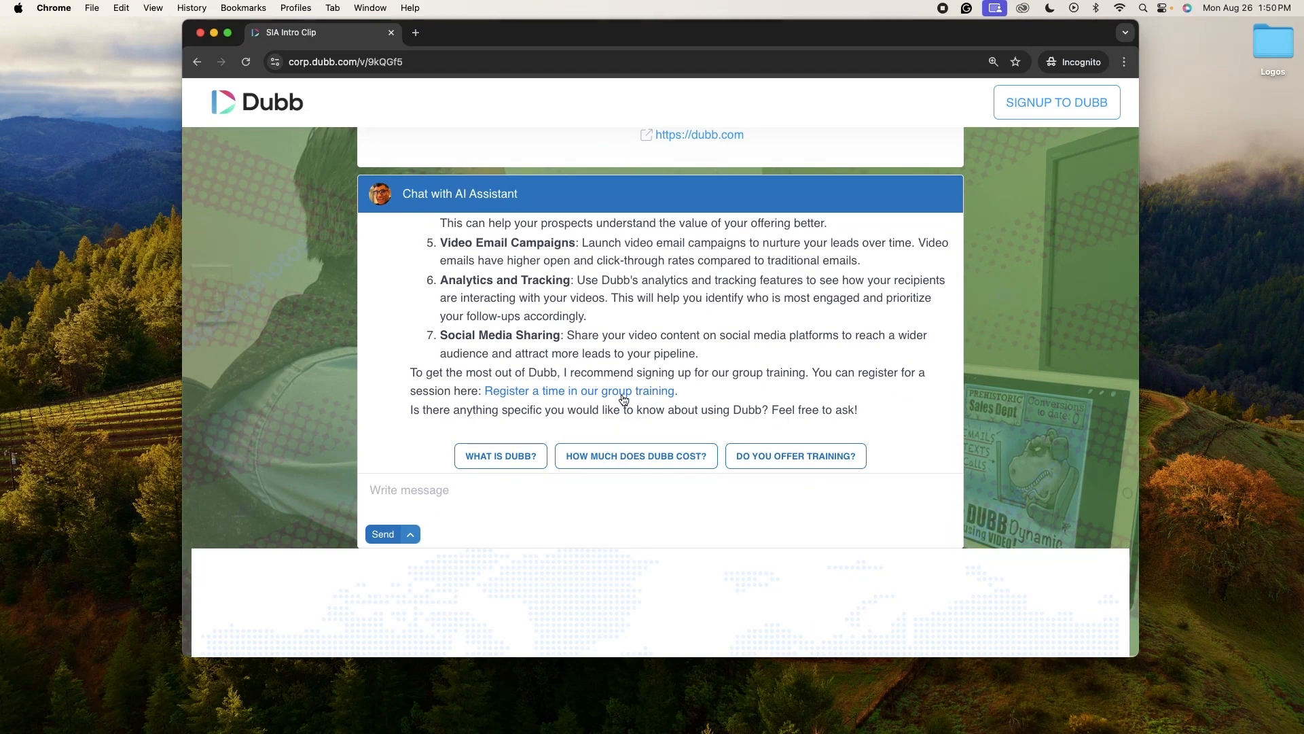
mouse_move(1087, 713)
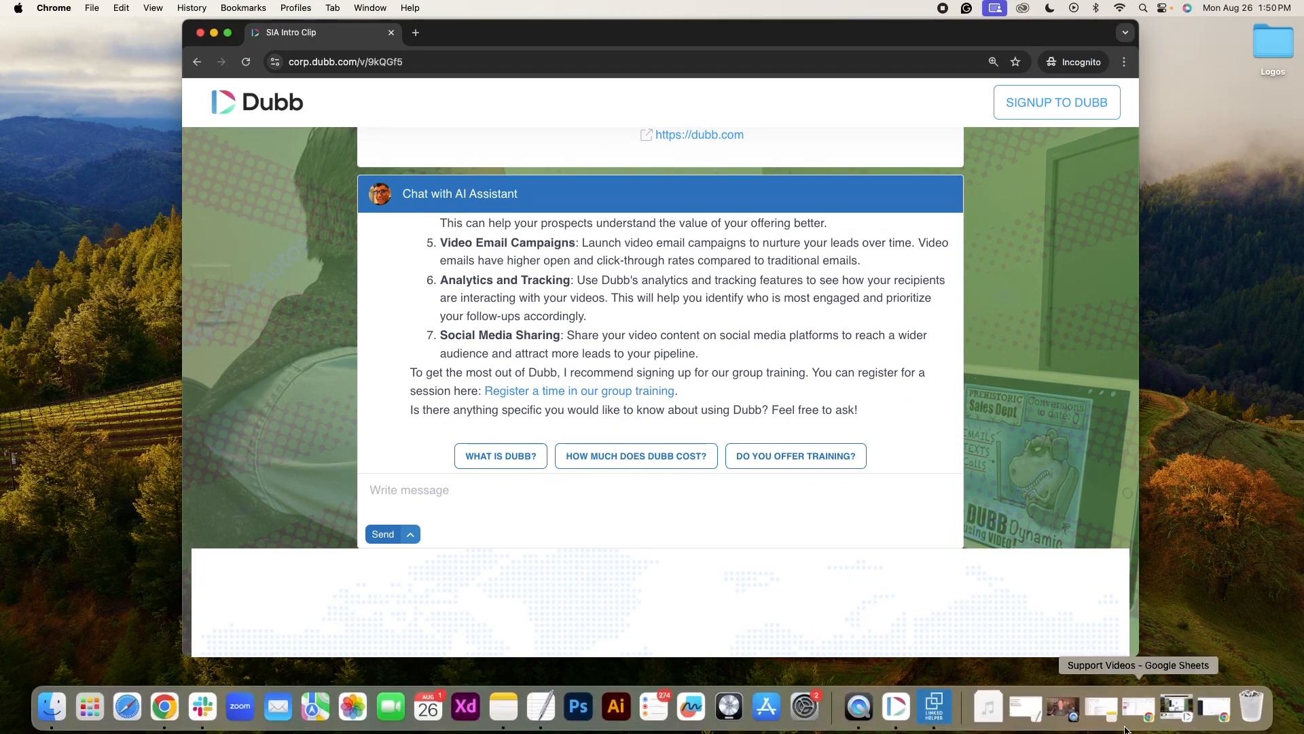
click(1186, 702)
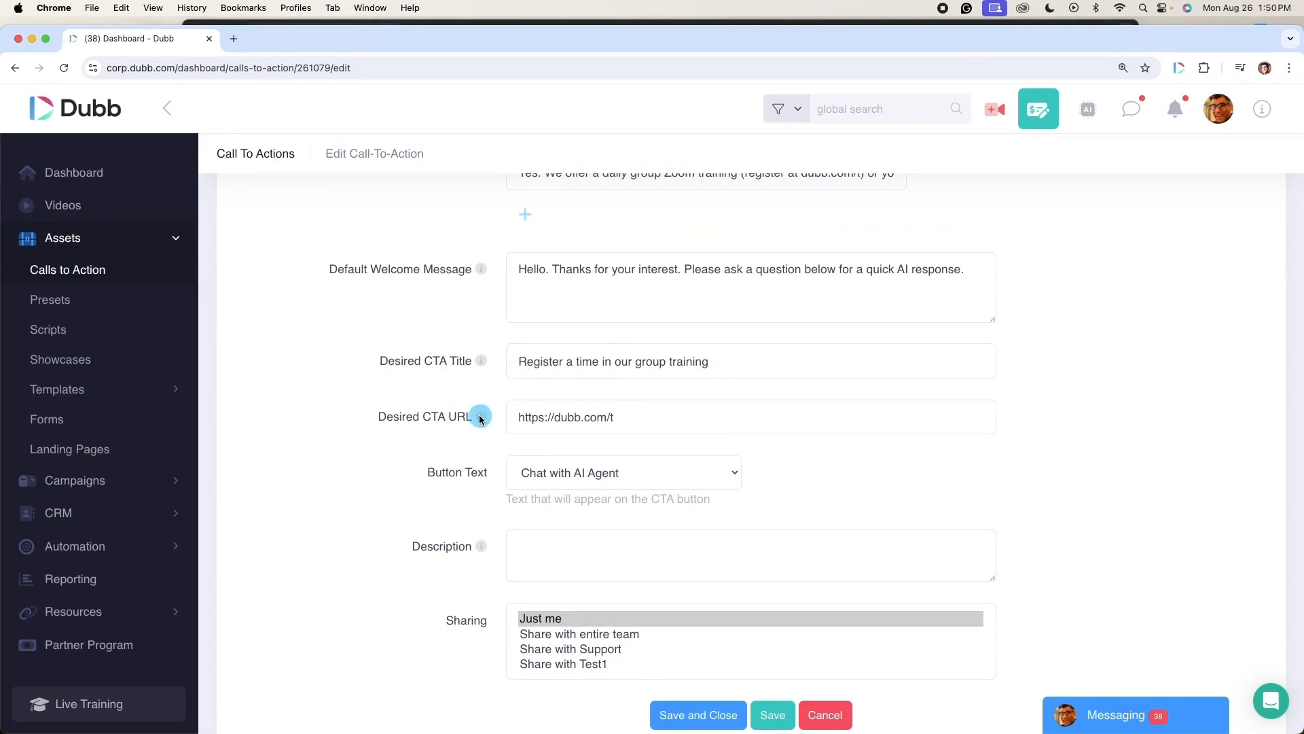
mouse_move(479, 419)
click(32, 40)
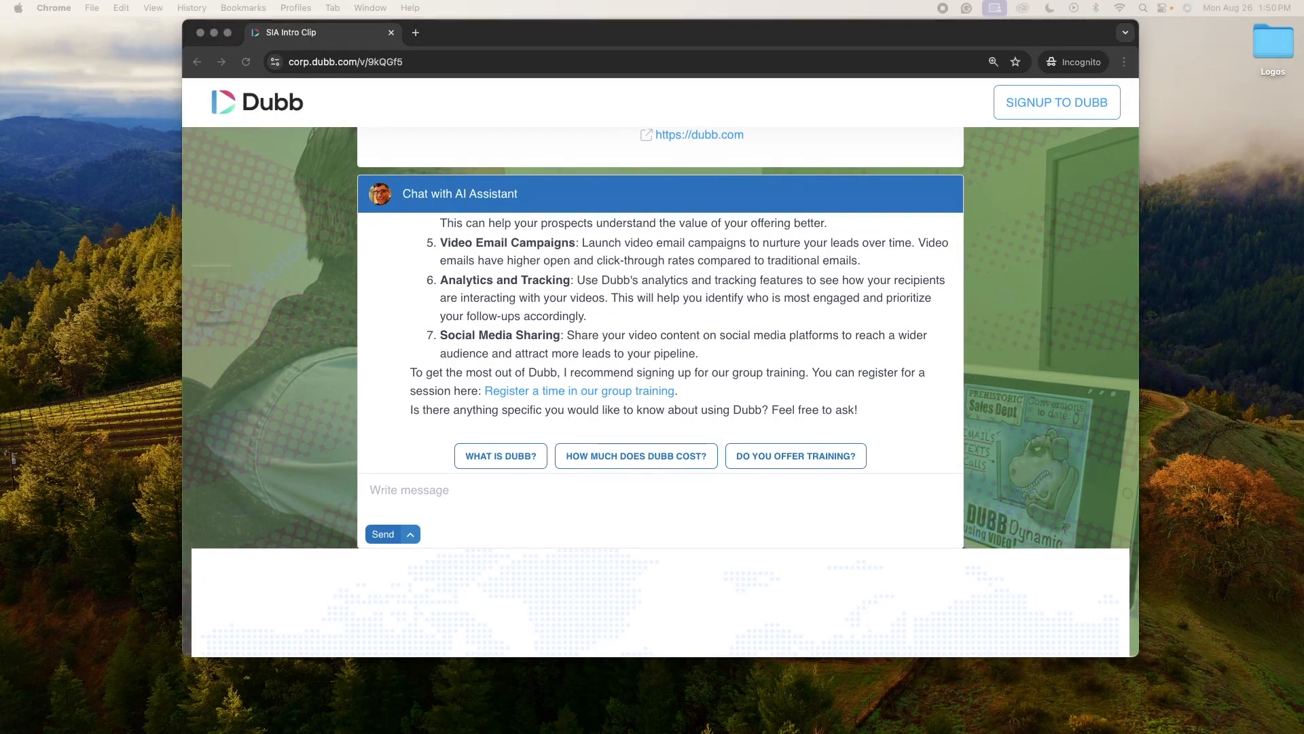
Step: Scroll back through the chat conversation, highlighting the assistant's e-mail request and the visitor's e-mail reply
click(738, 386)
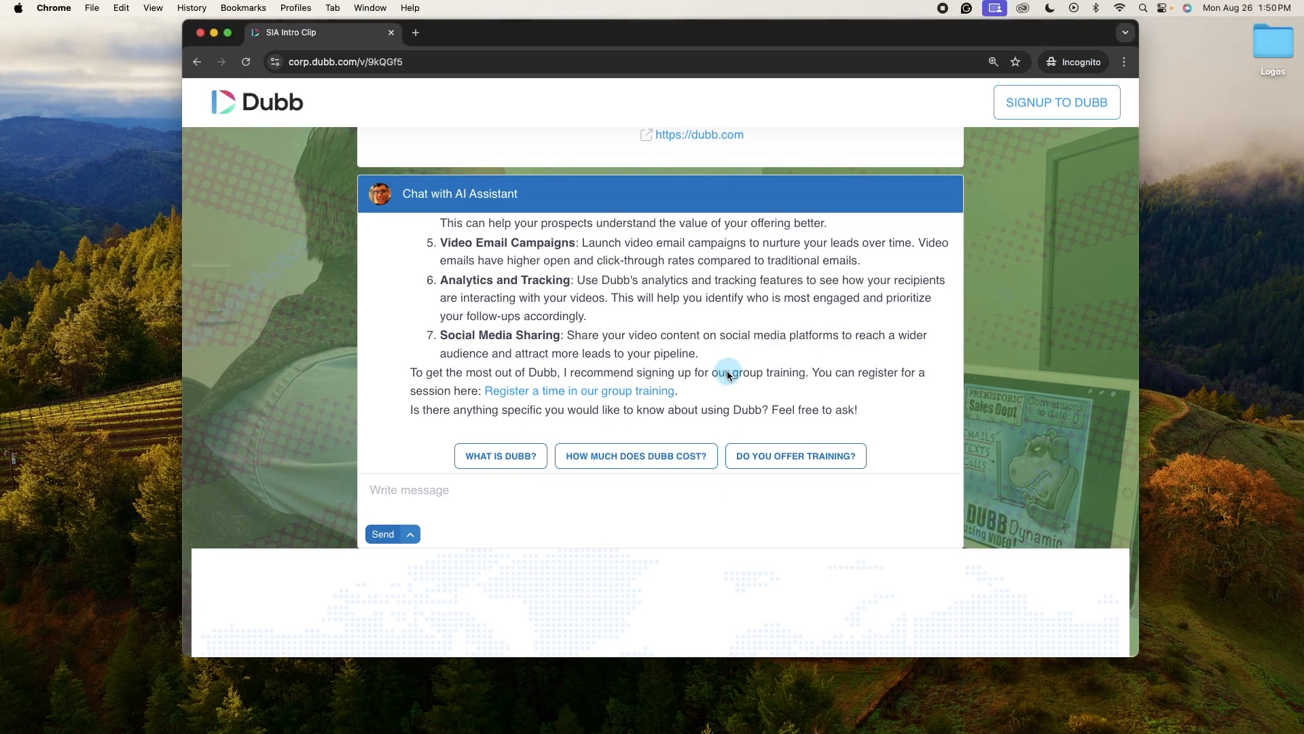
scroll(727, 375, up, 5)
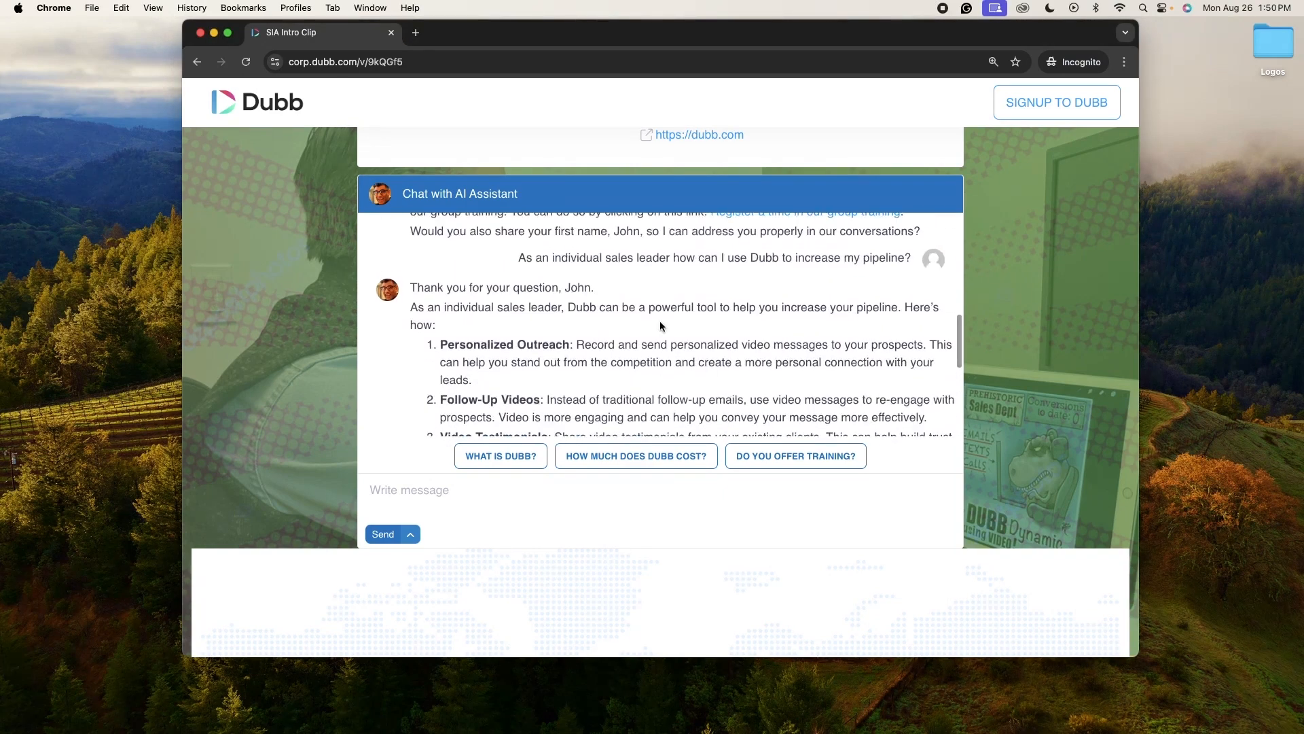
scroll(725, 363, up, 3)
scroll(720, 346, up, 5)
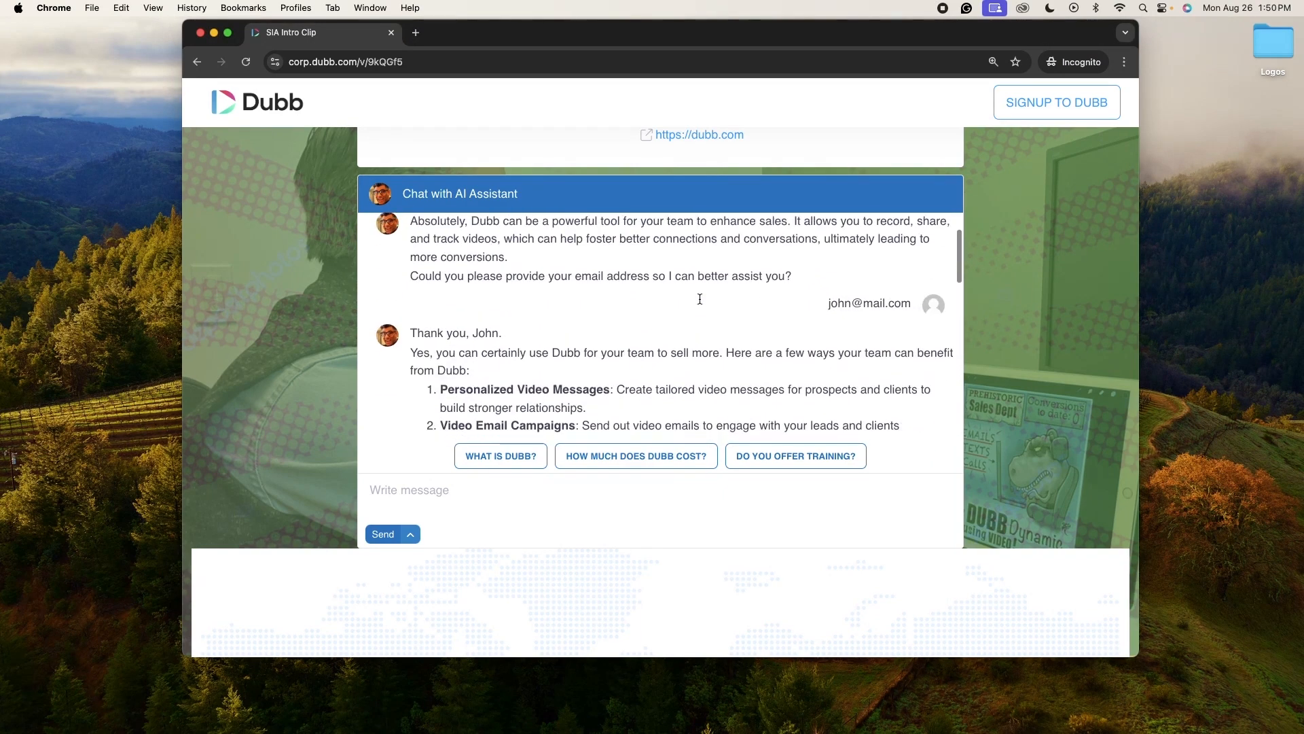
drag(406, 276, 790, 283)
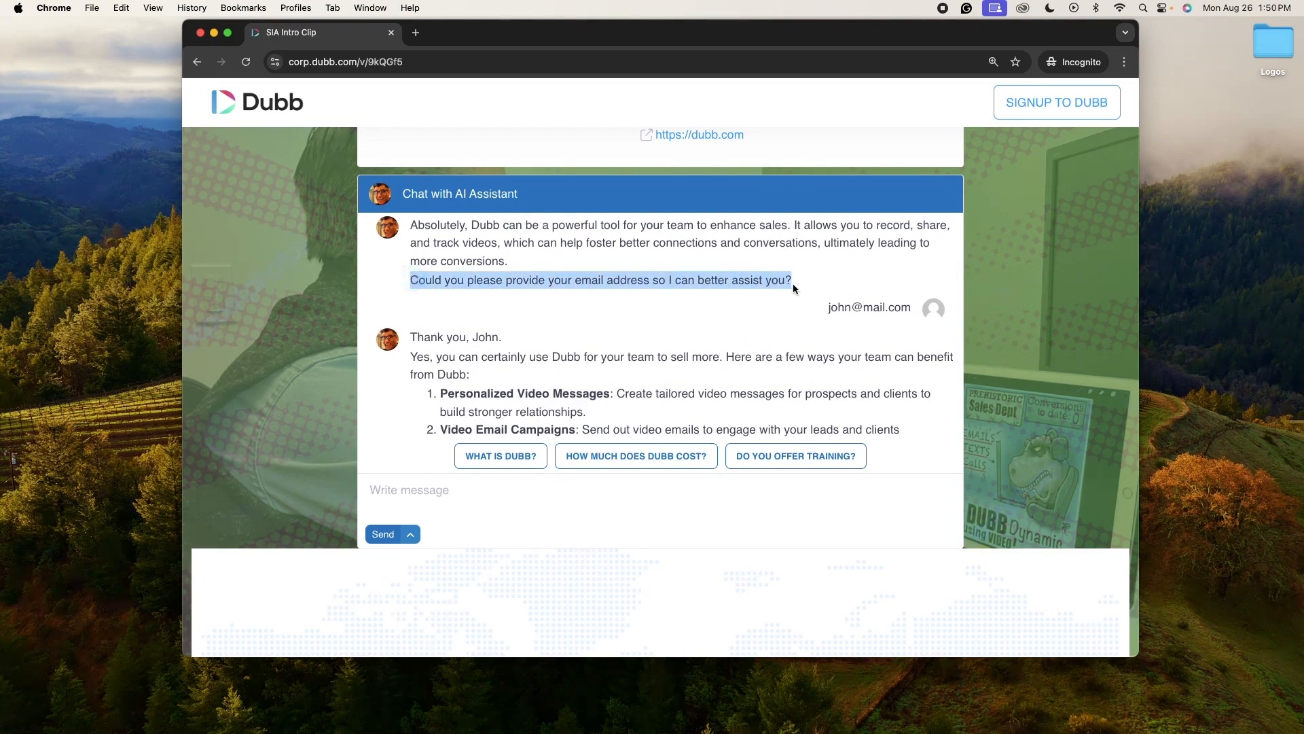
scroll(769, 345, down, 5)
scroll(768, 344, up, 5)
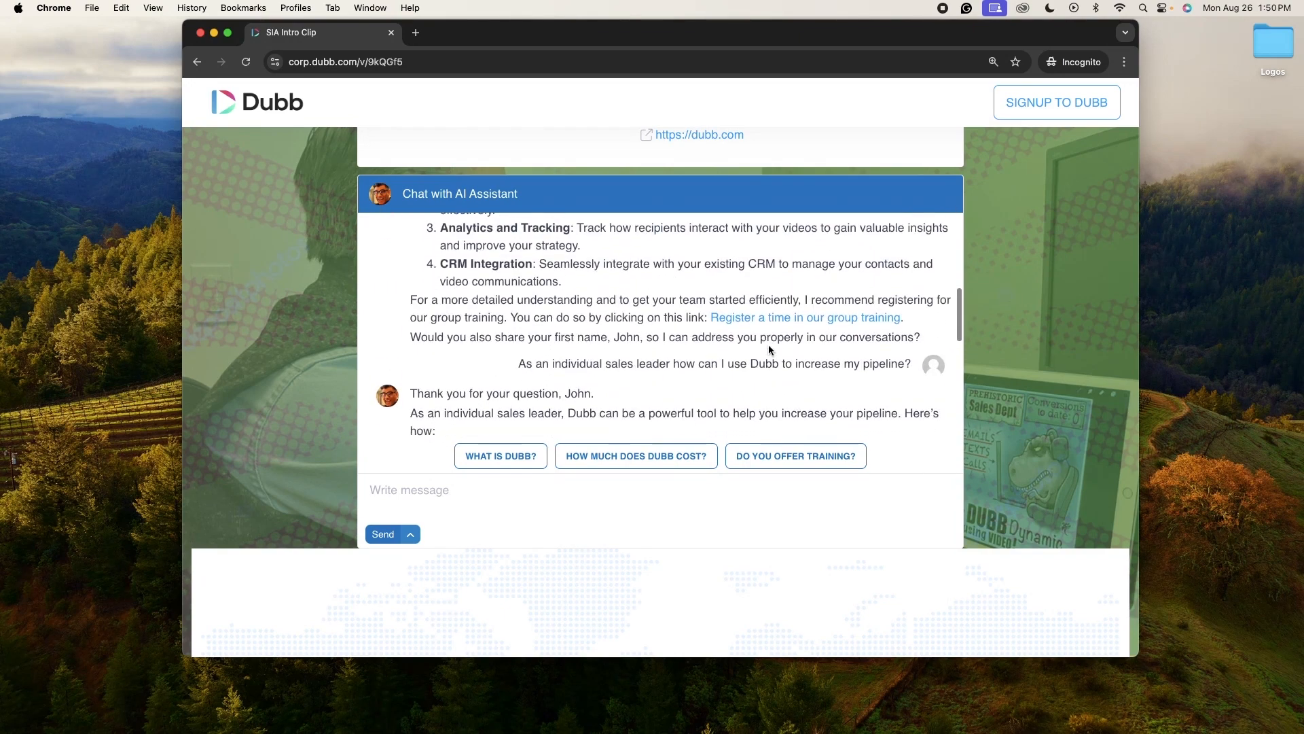
scroll(769, 346, up, 5)
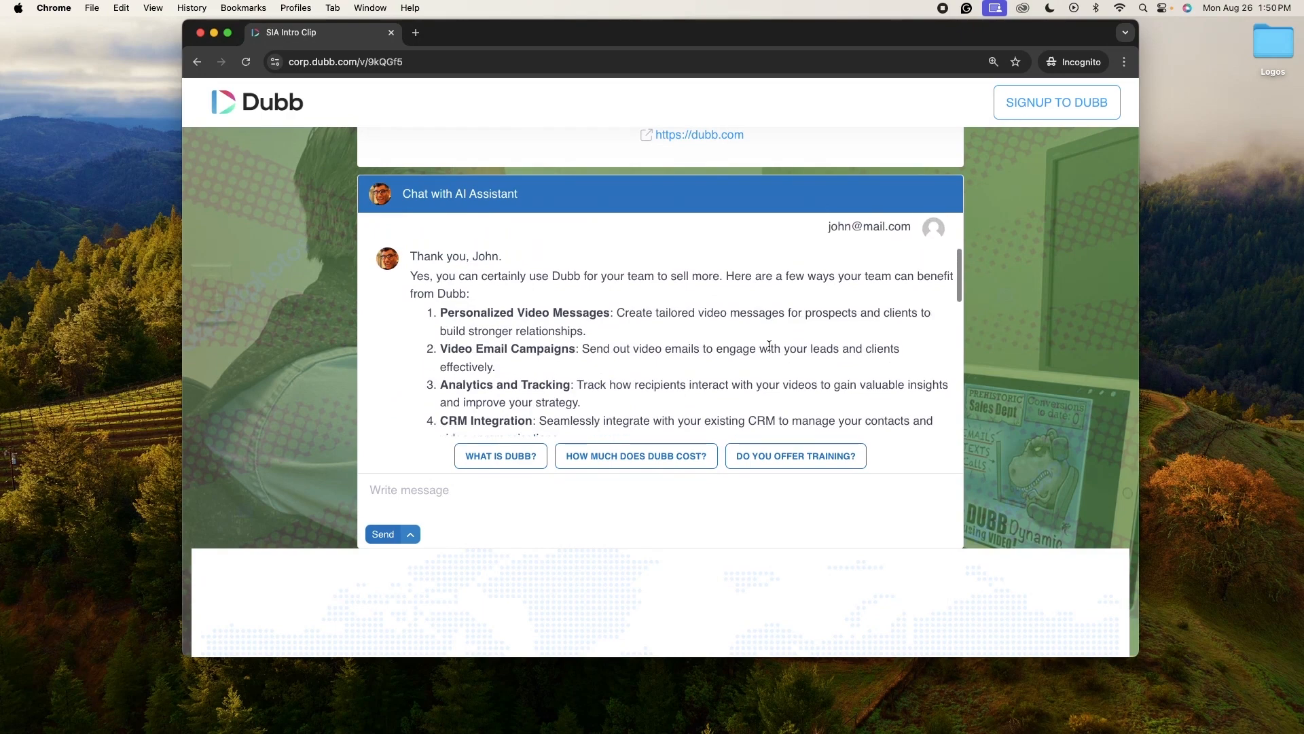
scroll(777, 360, up, 1)
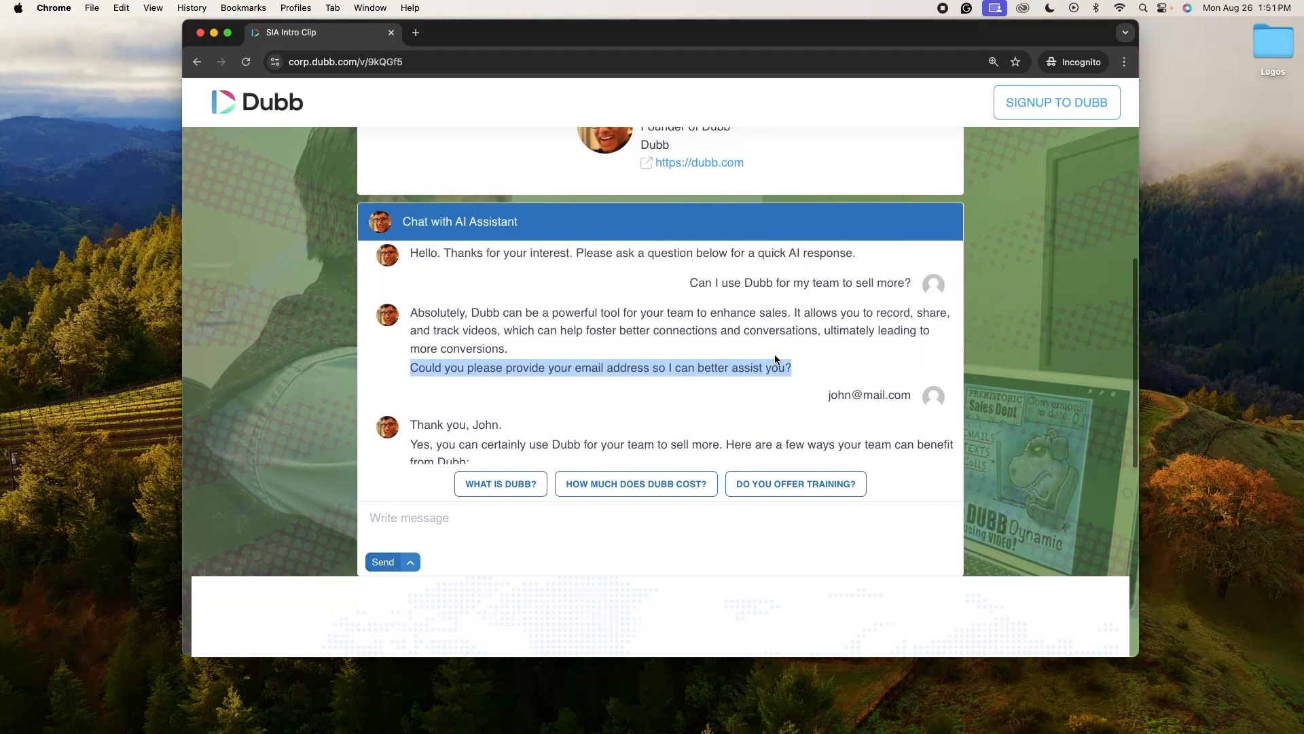
click(829, 402)
drag(828, 402, 907, 397)
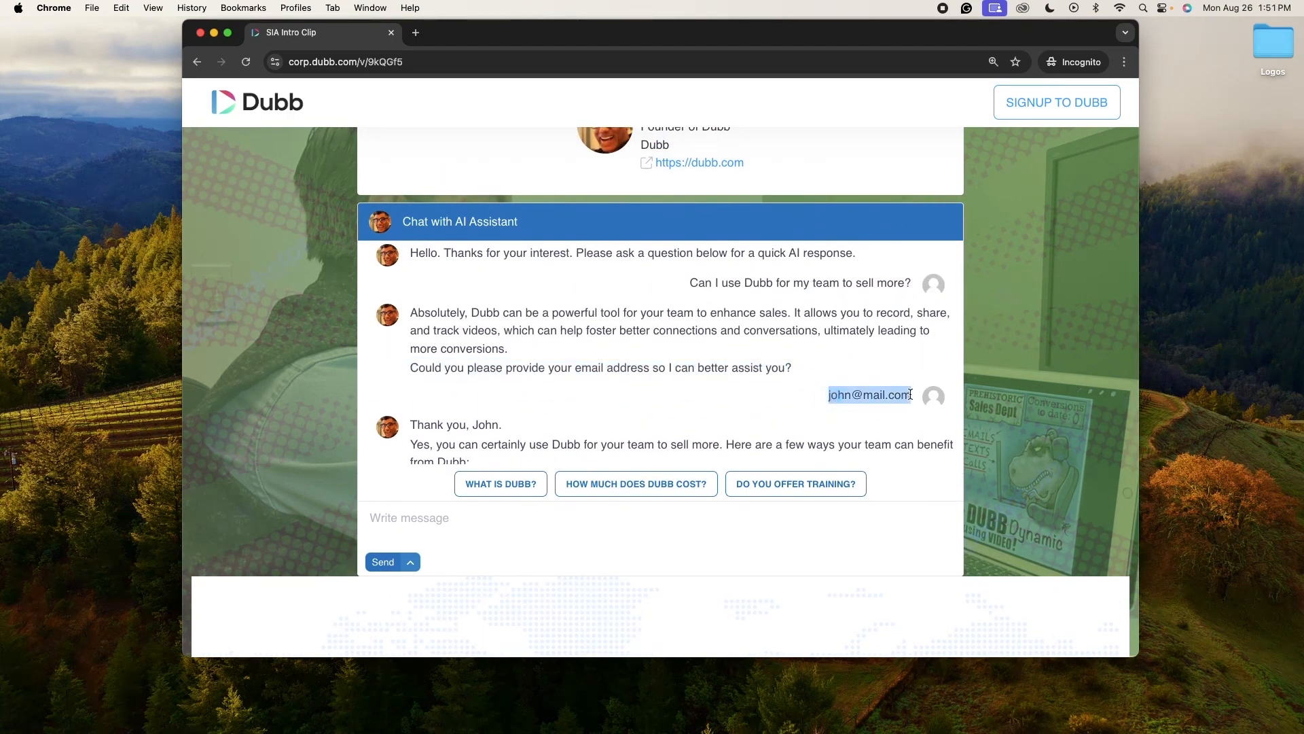
scroll(898, 416, down, 3)
scroll(898, 415, down, 10)
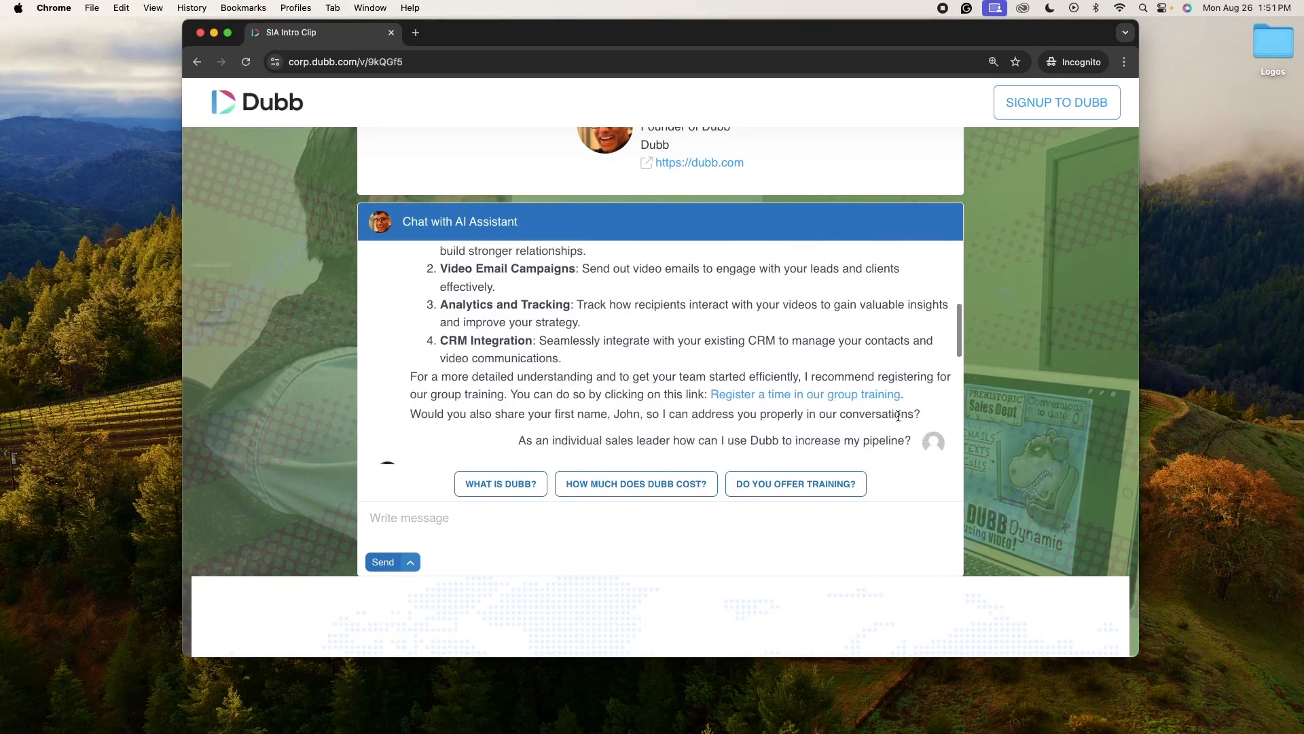
scroll(898, 419, down, 2)
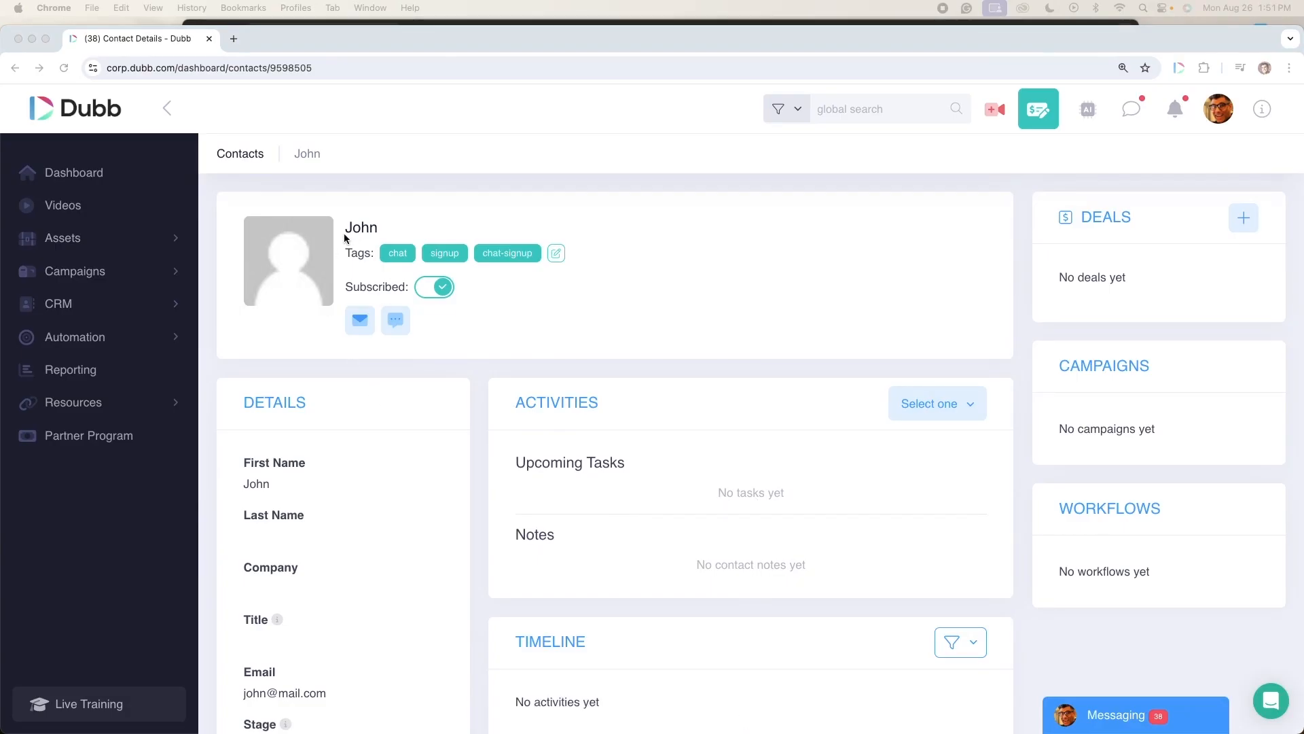
Step: Review the contact record created in the dashboard from the chat visitor's details
click(345, 234)
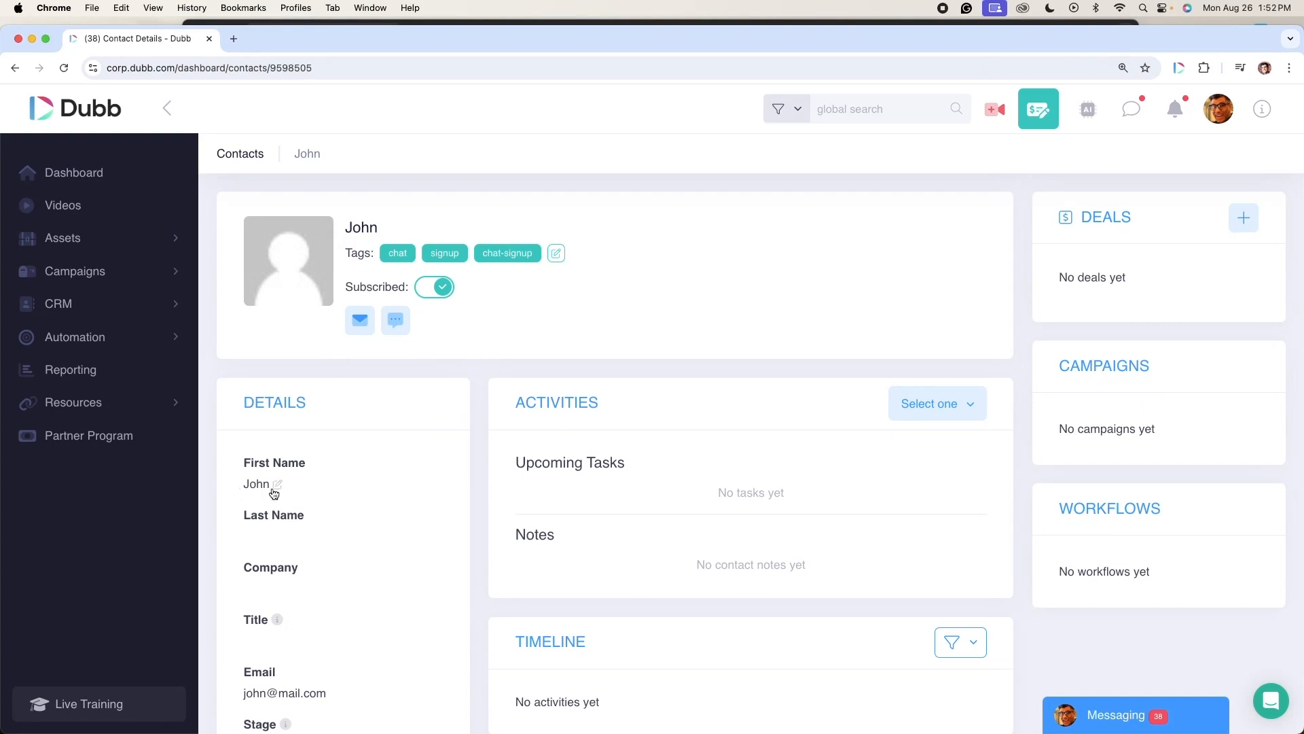
click(31, 38)
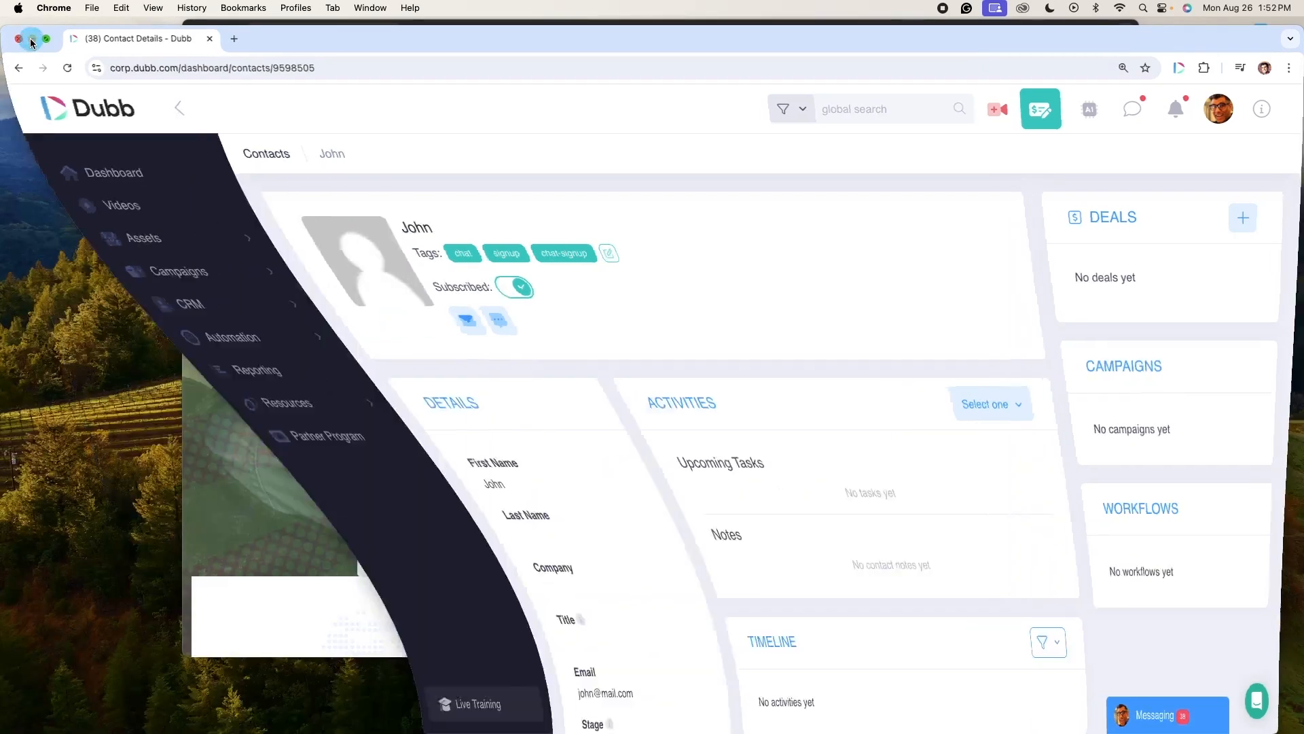
Step: Return to the shared video page and reopen the chat with the Chat with AI Agent button
click(623, 426)
scroll(612, 427, down, 5)
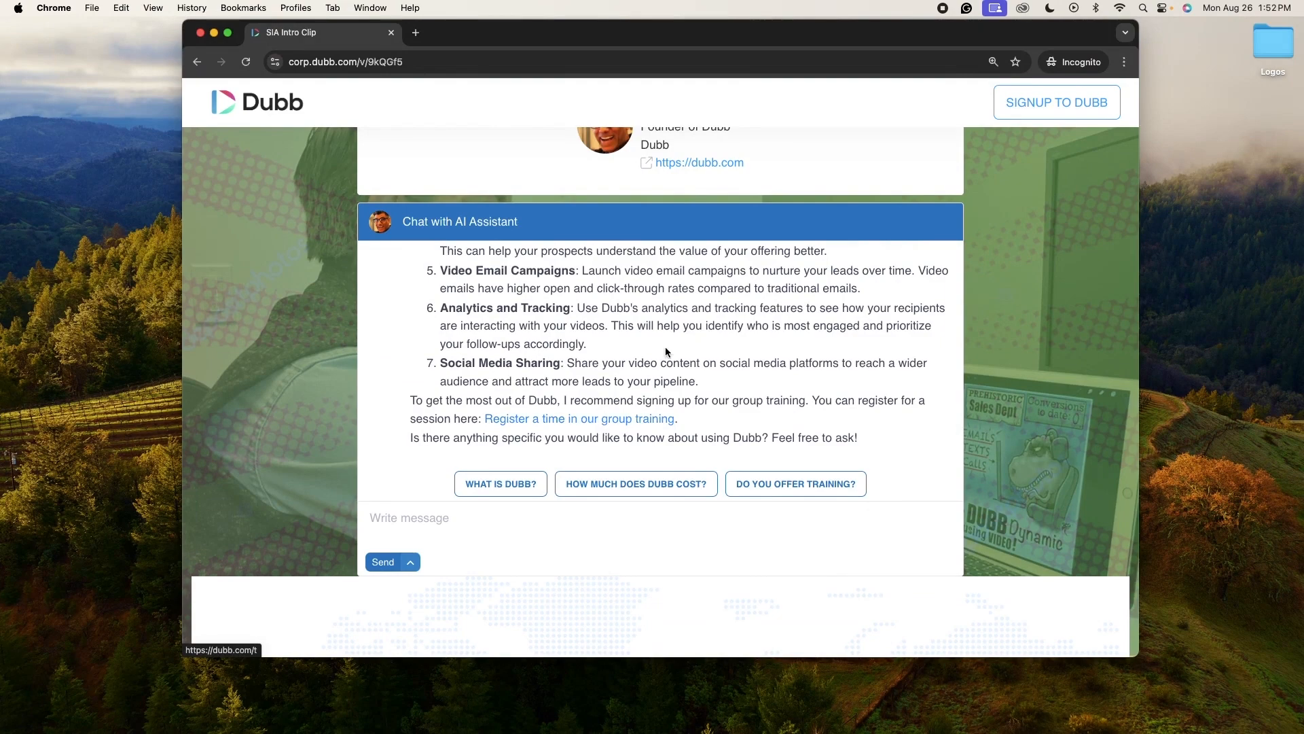
scroll(687, 402, up, 15)
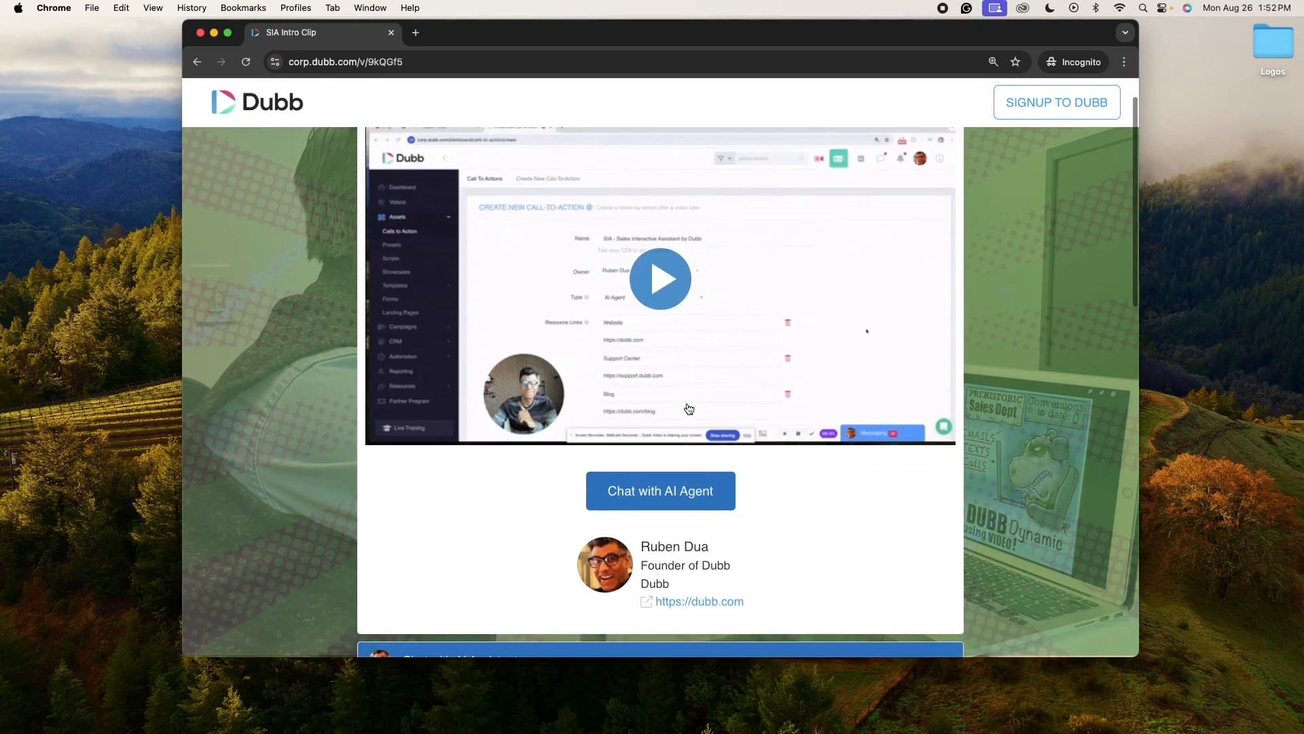
click(678, 488)
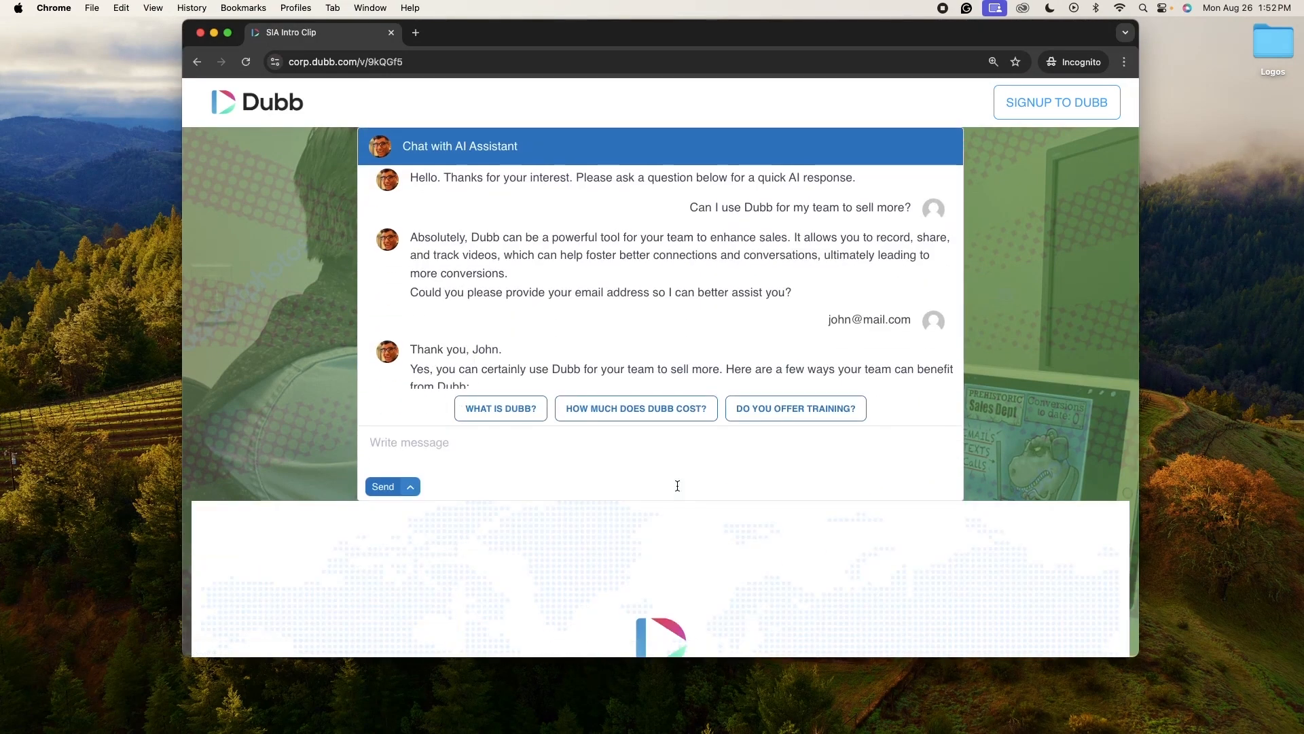